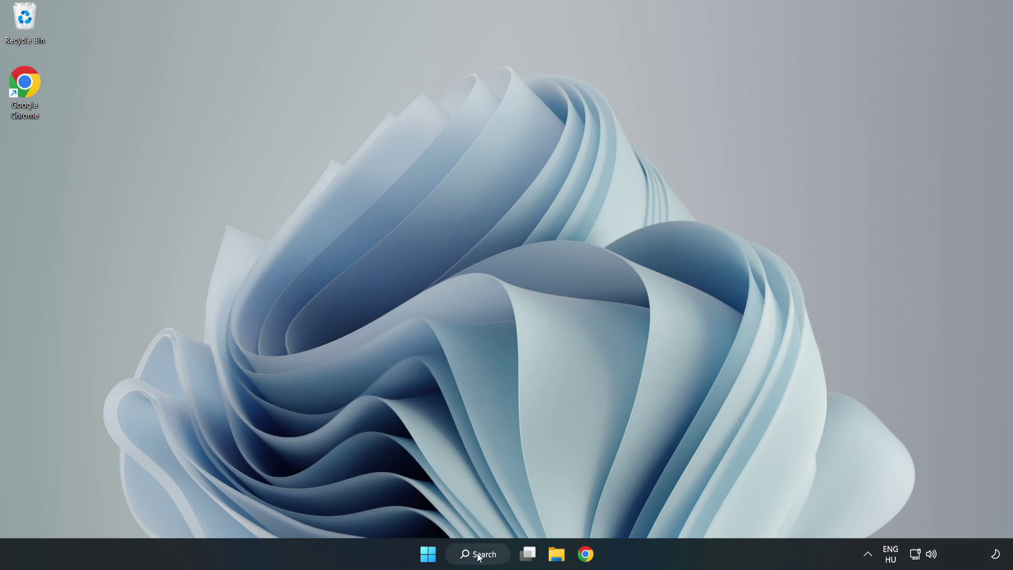
Search Windows for 'device manager' and launch Device Manager from the results.
click(481, 555)
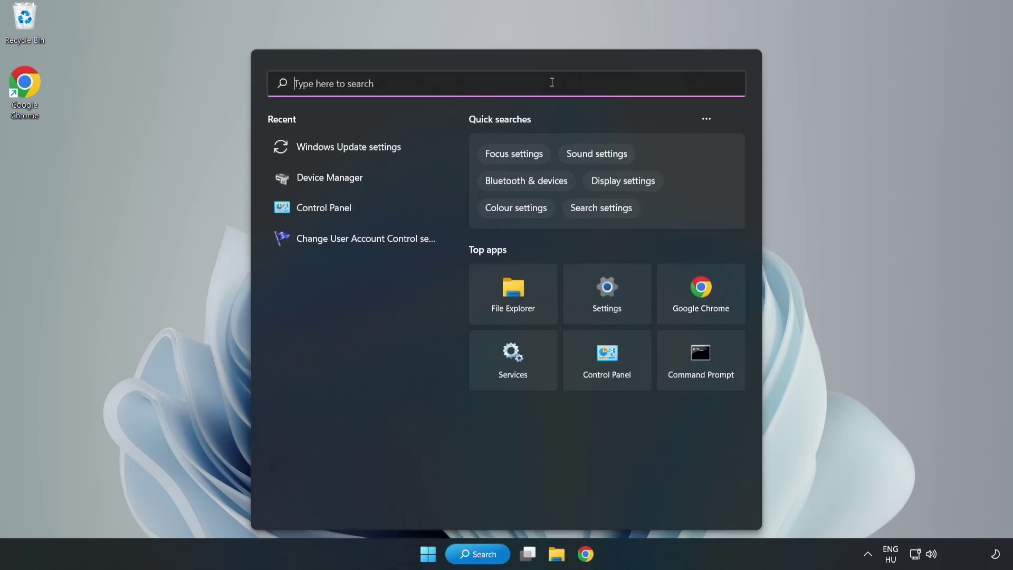
text(device m)
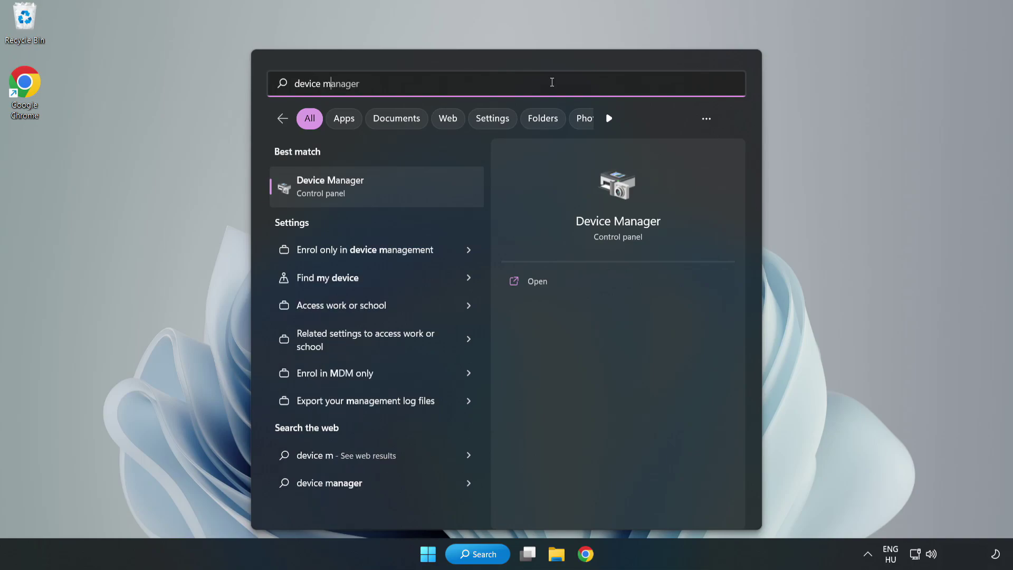
text(anager)
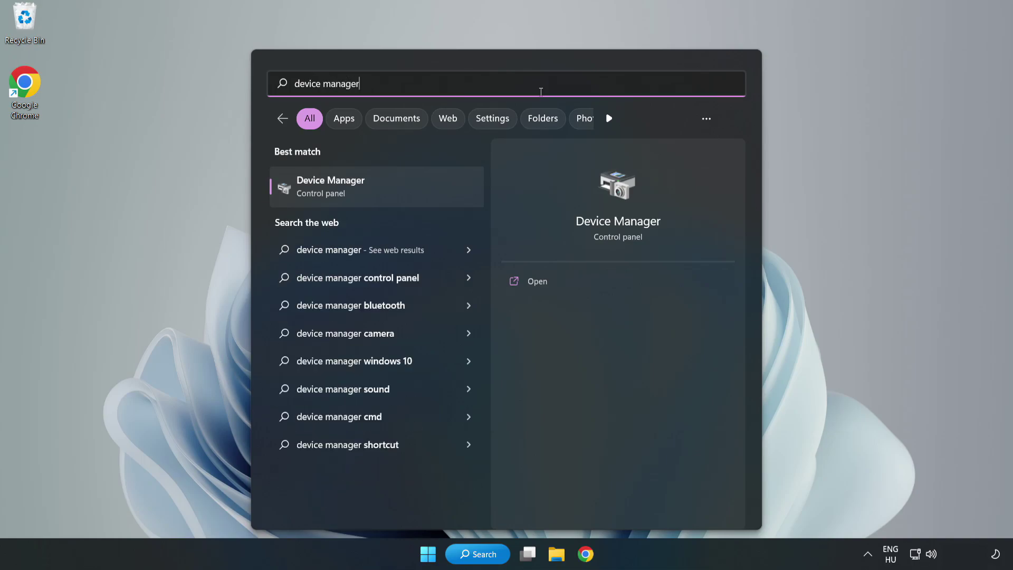
click(378, 196)
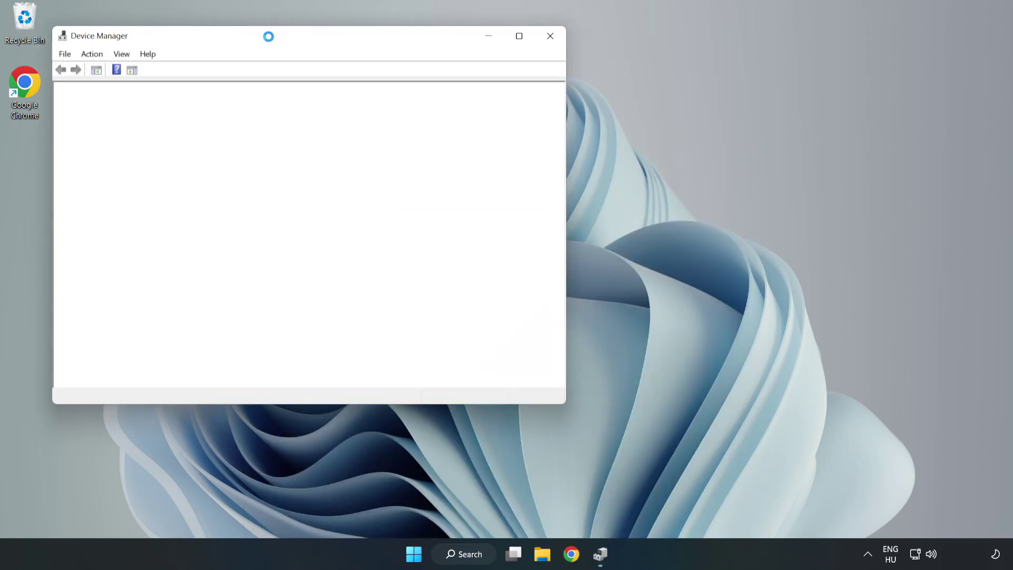
Search automatically for a VMware SVGA 3D adapter driver, confirm it's current, and close Device Manager.
drag(272, 36, 450, 92)
click(270, 204)
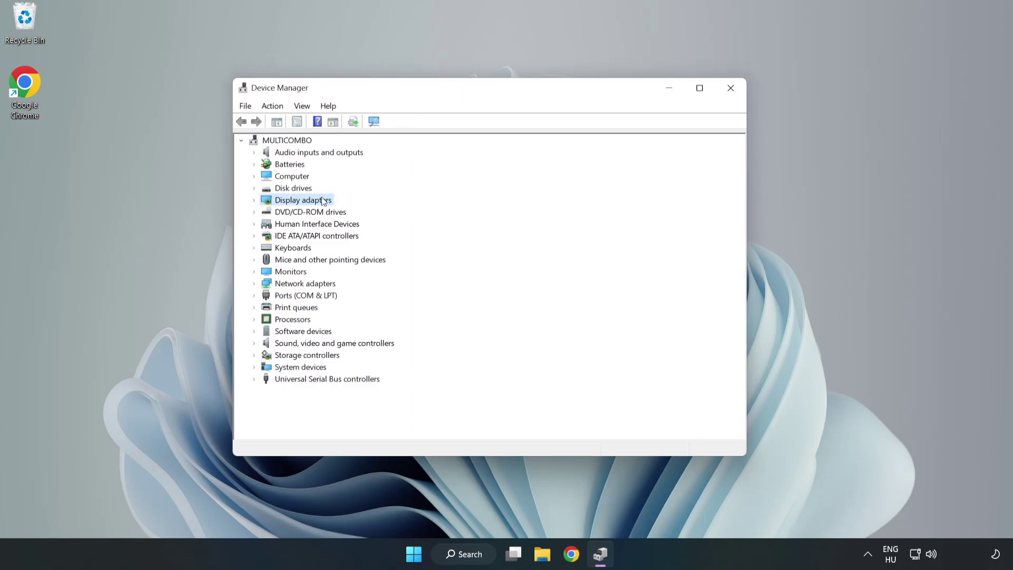
click(255, 201)
click(284, 214)
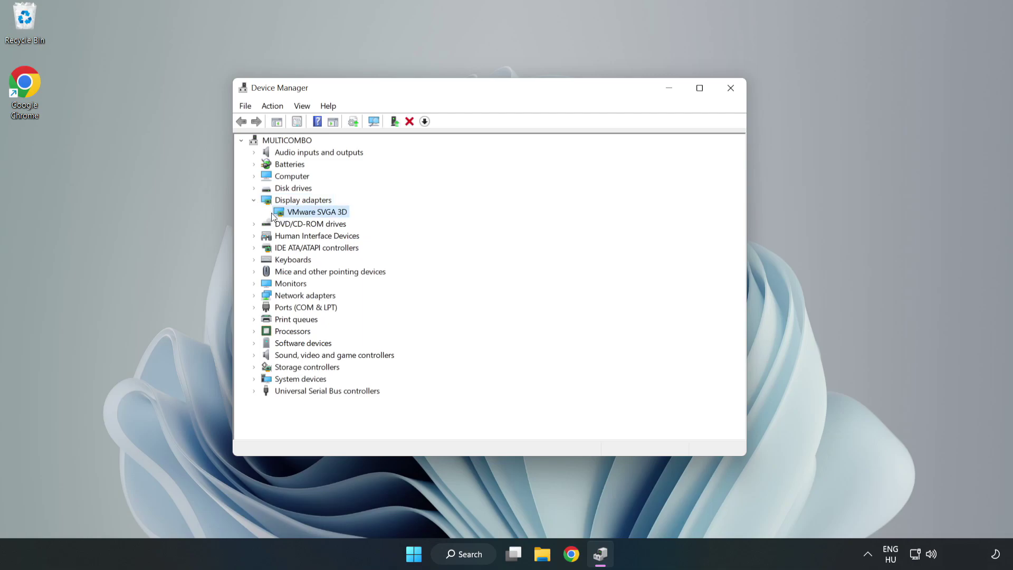
right_click(314, 214)
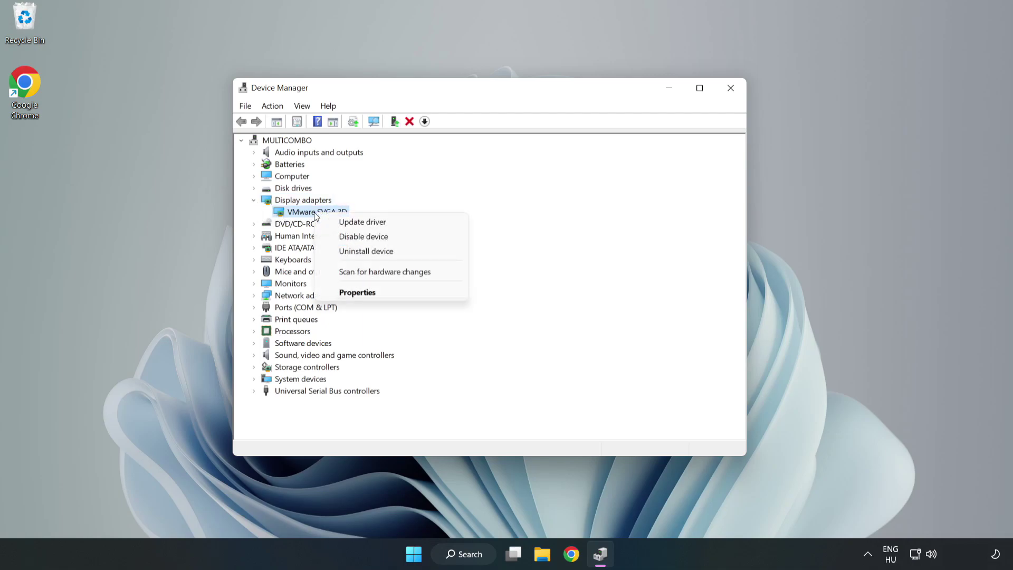
click(393, 227)
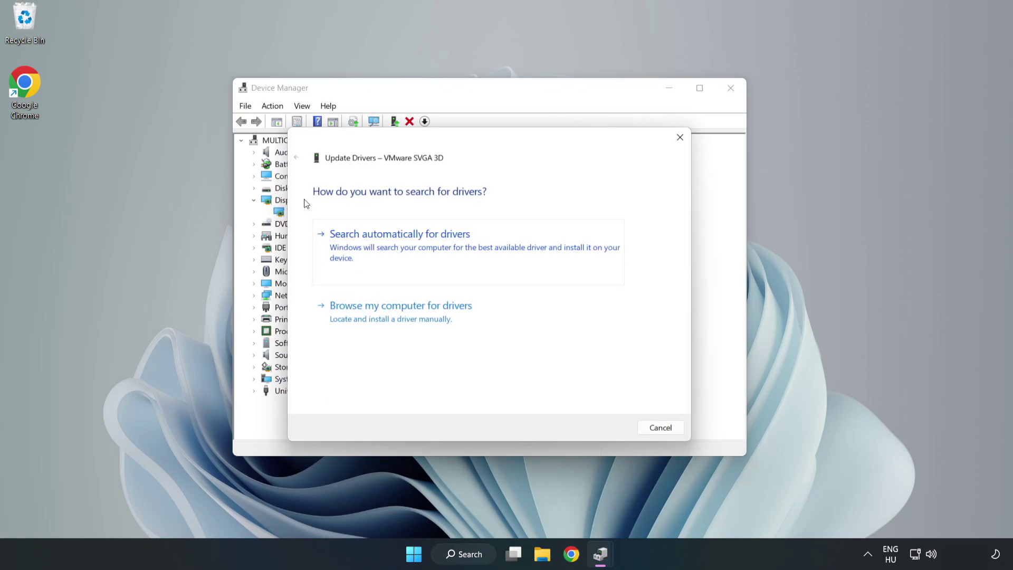
click(403, 247)
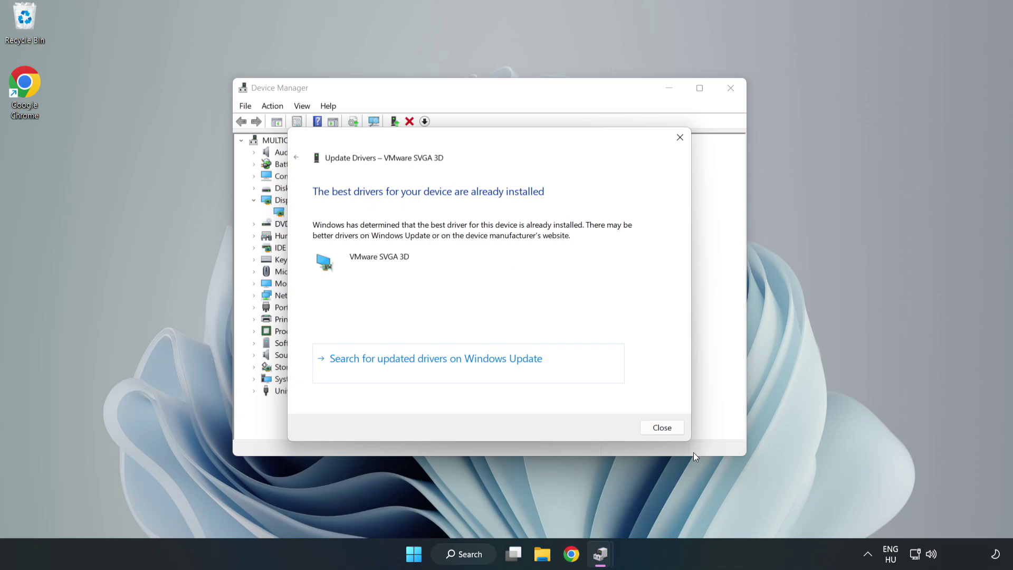
click(662, 427)
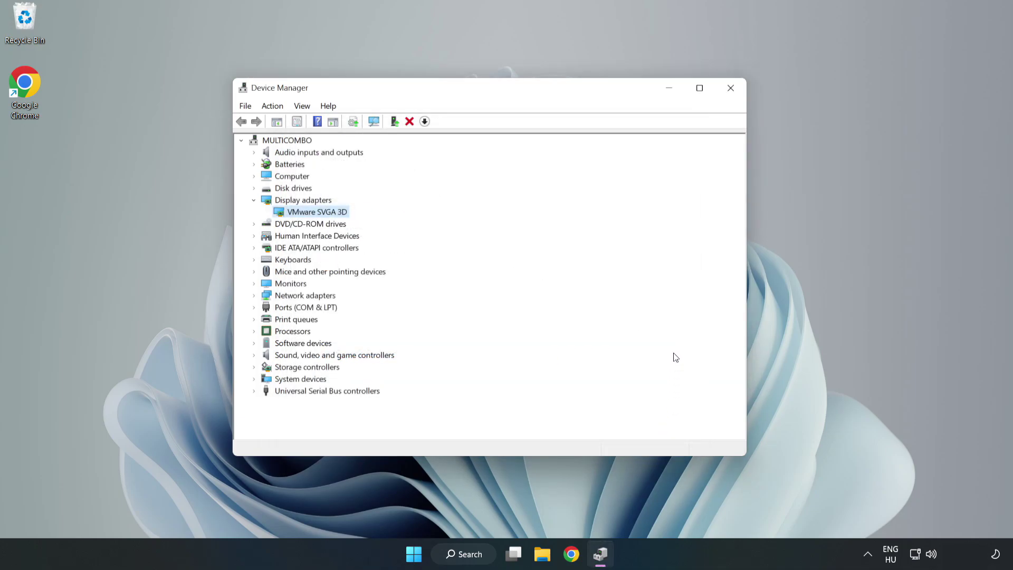
click(731, 91)
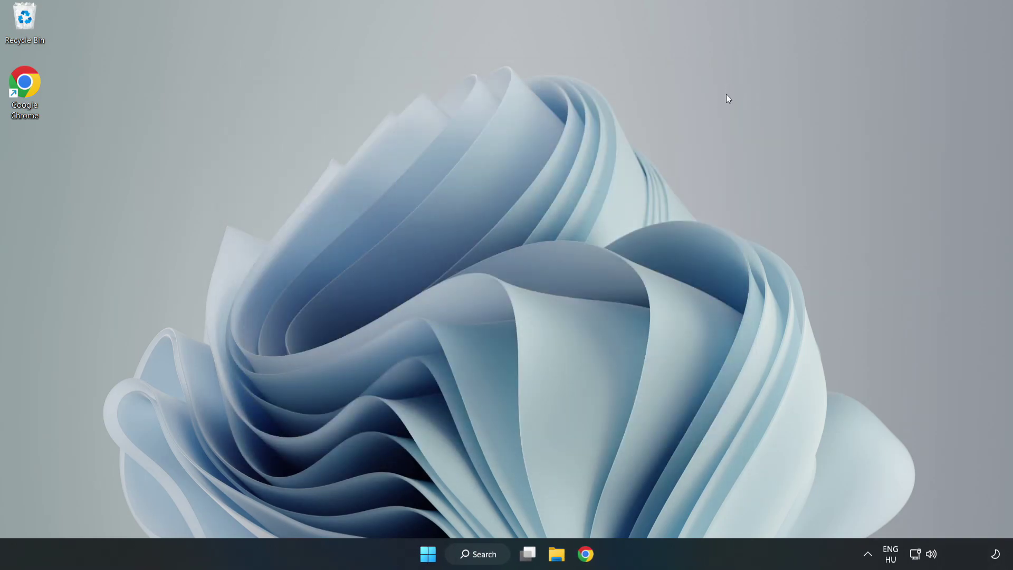
Search Windows for 'updates' and open the Windows Update settings page.
click(485, 557)
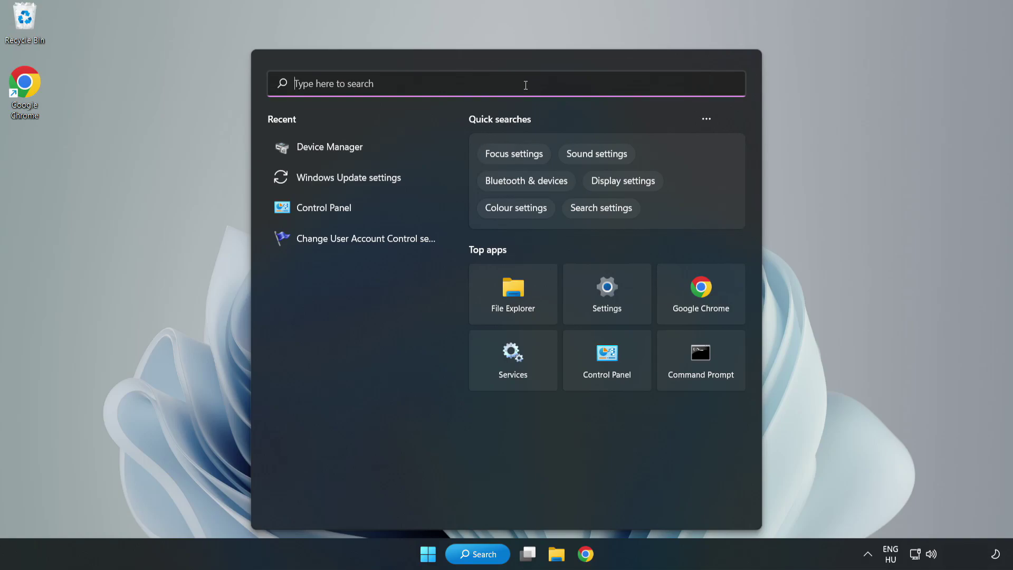
text(upd)
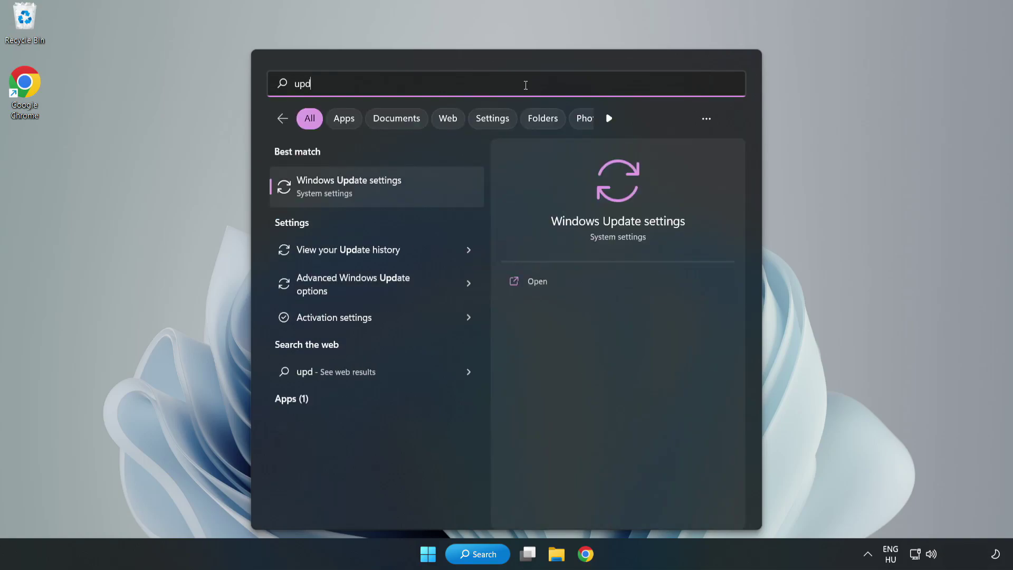
text(ates)
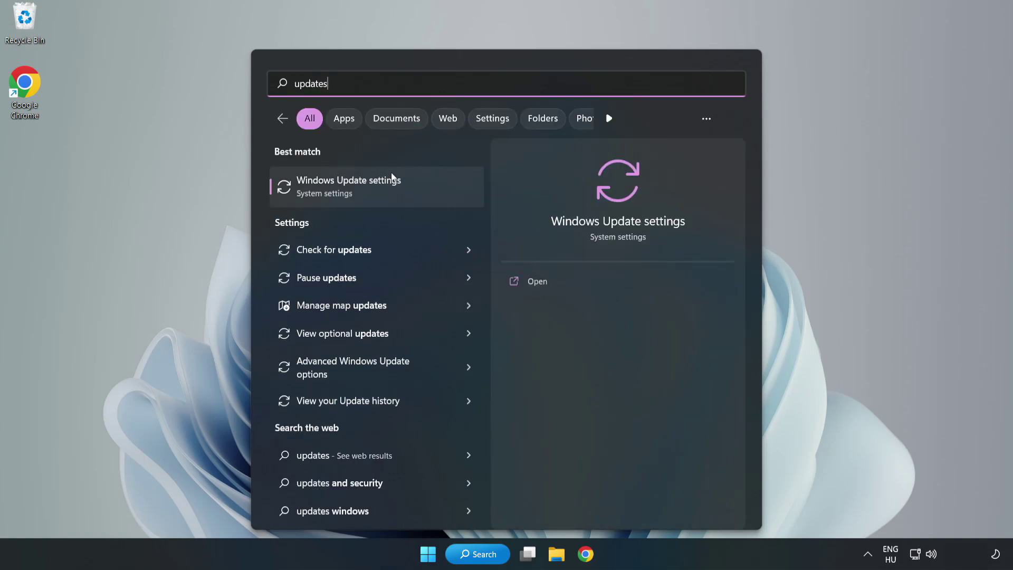
click(362, 191)
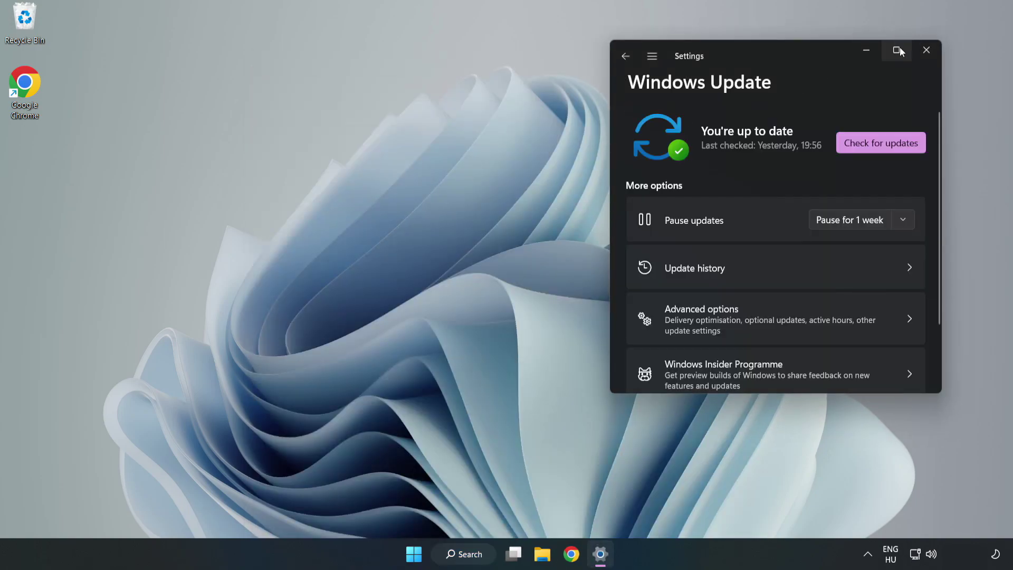
Maximize Settings, run Check for updates until it reports up to date, then close Settings.
click(897, 50)
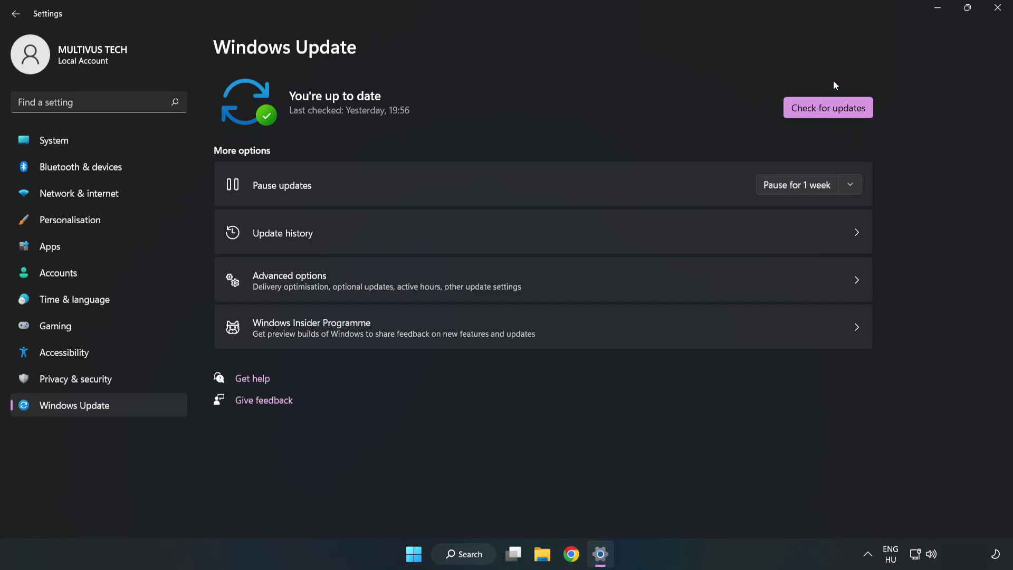
click(832, 110)
click(999, 9)
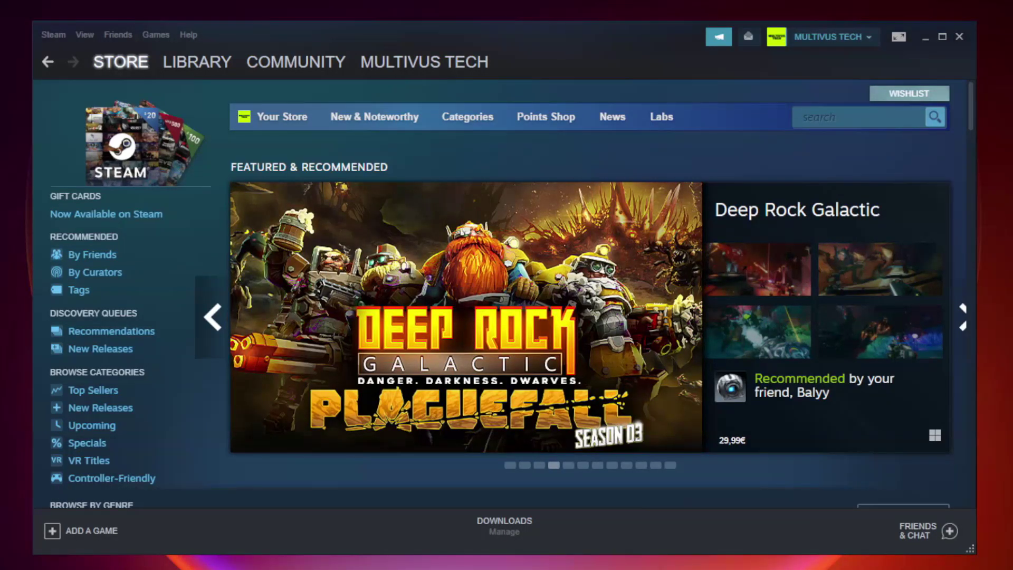
Open Properties for YOUR NOT WORKING GAME from the Steam library's Favorites.
mouse_move(210, 63)
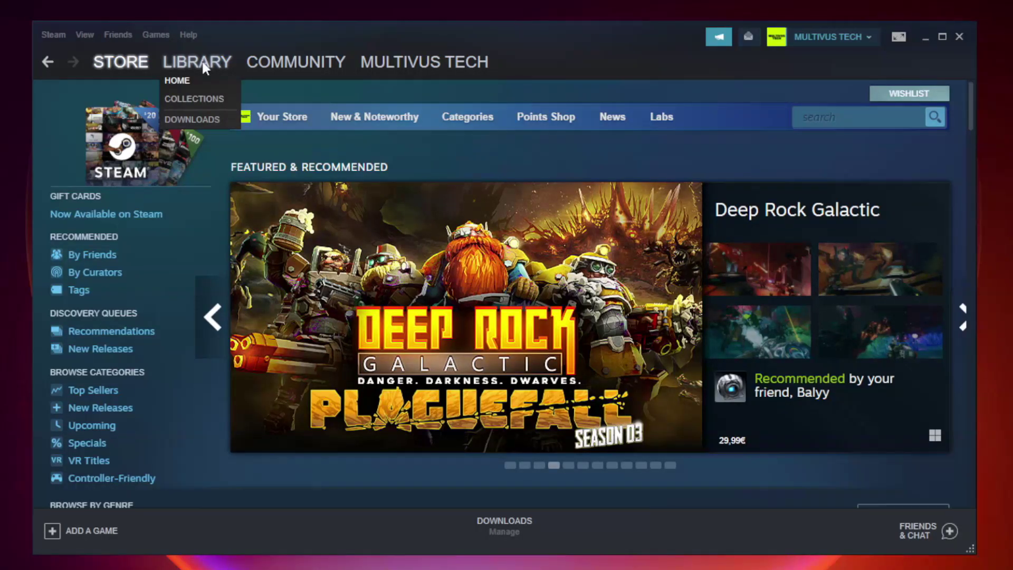
click(205, 67)
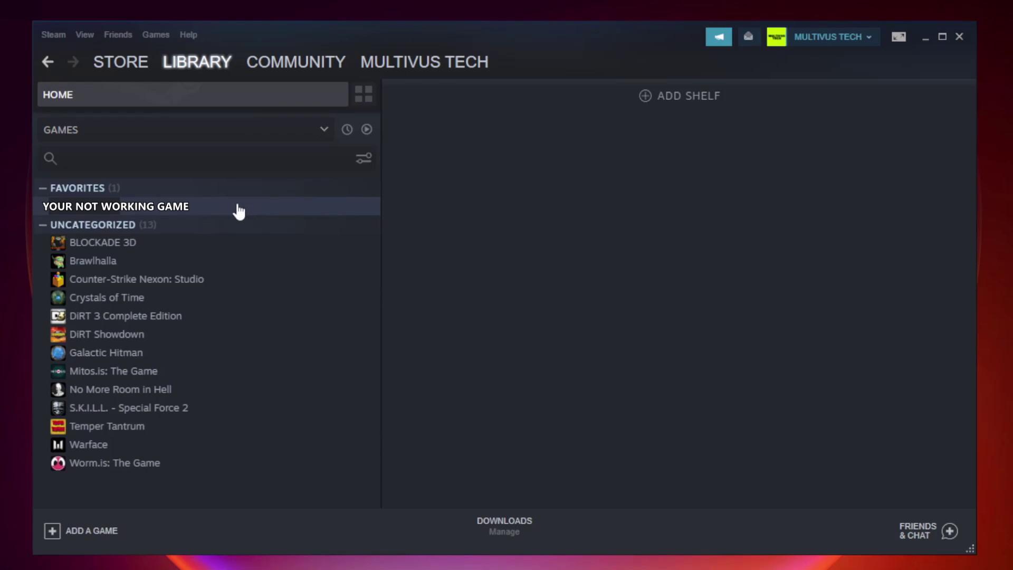
right_click(219, 209)
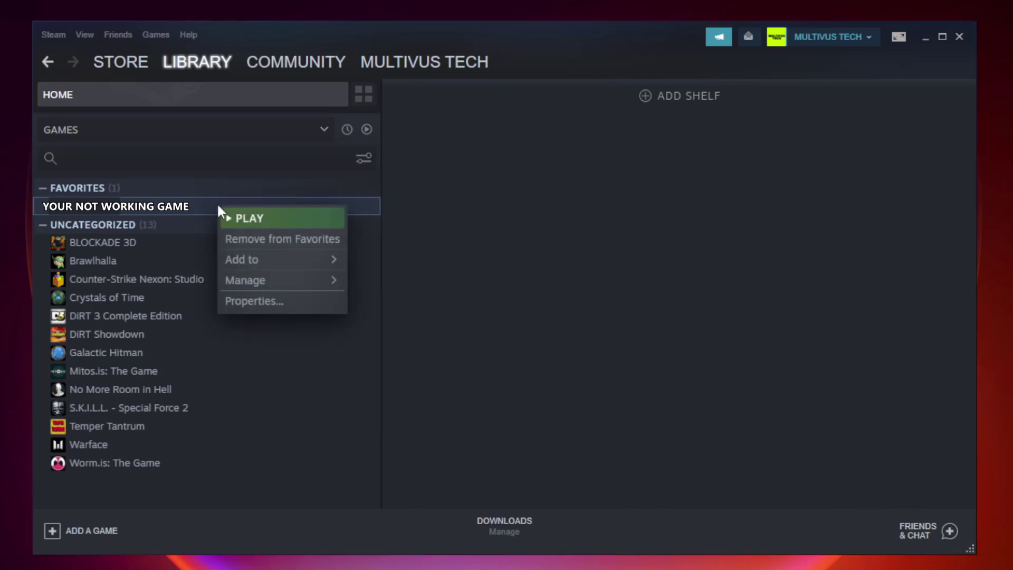
mouse_move(251, 285)
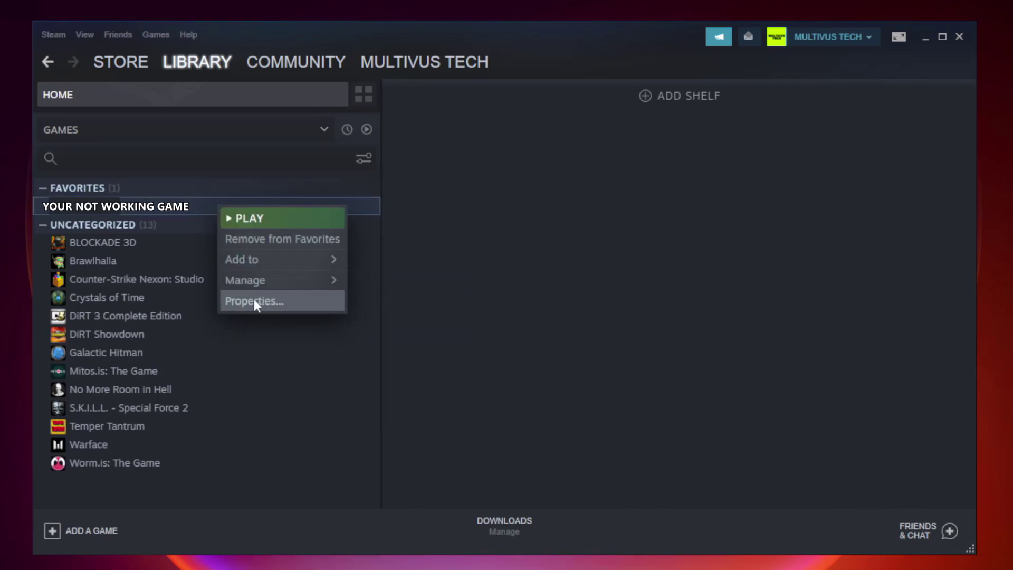
click(279, 299)
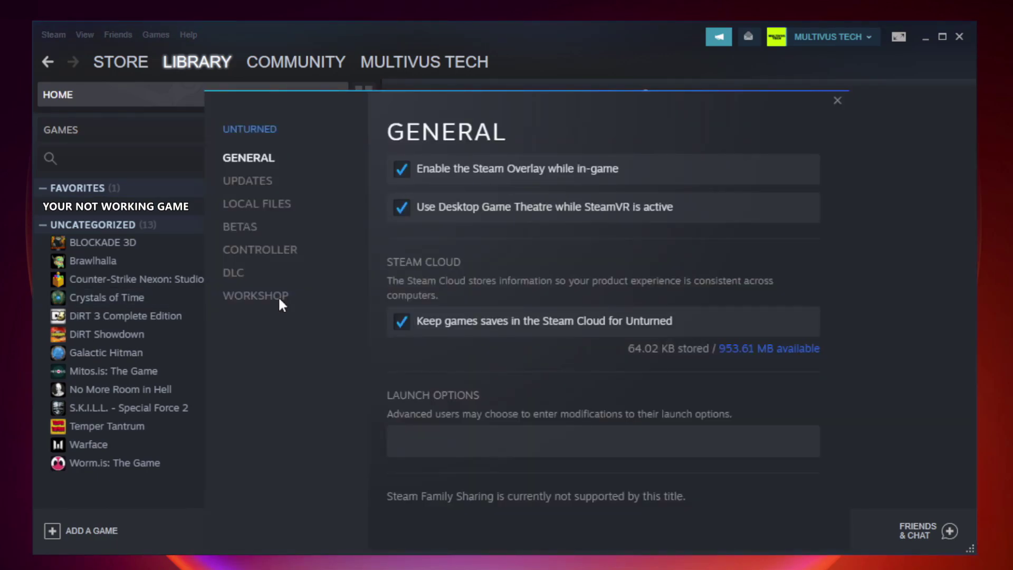
Verify the game's local files in Steam until all 9192 files are validated.
click(268, 208)
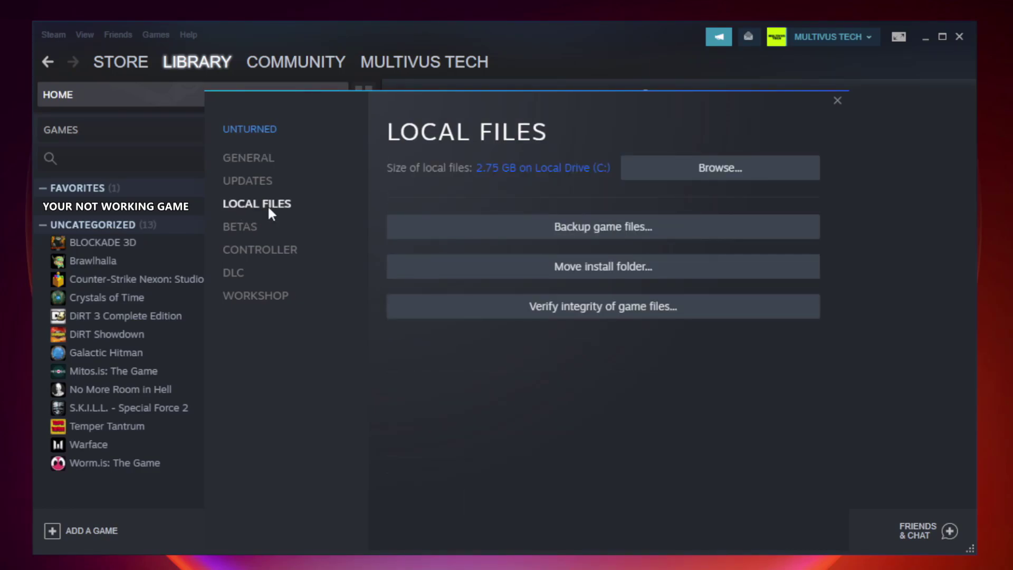
click(614, 311)
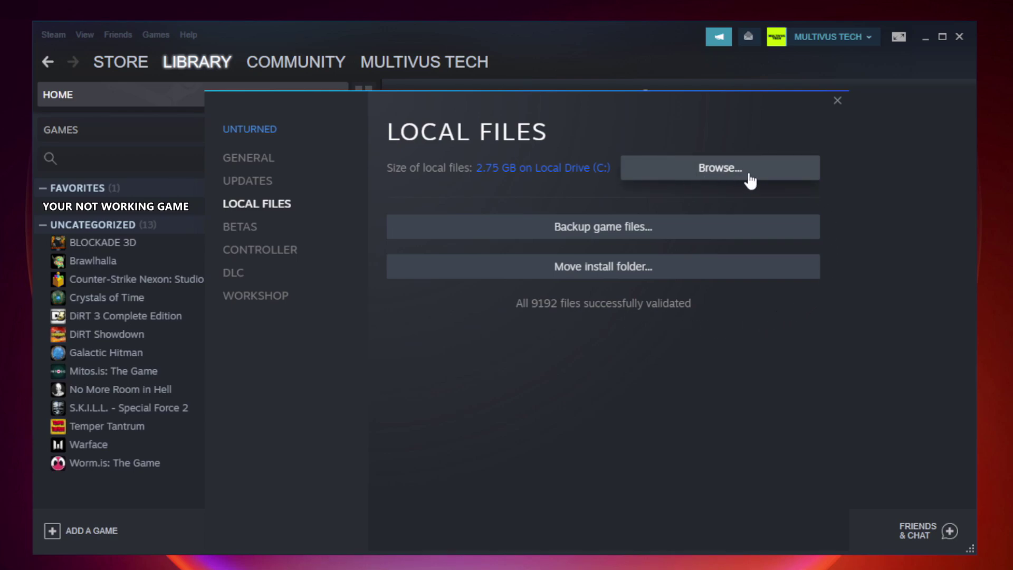
Open the game's install folder and bring up the YOUR NOT WORKING GAME shortcut's Properties.
click(723, 168)
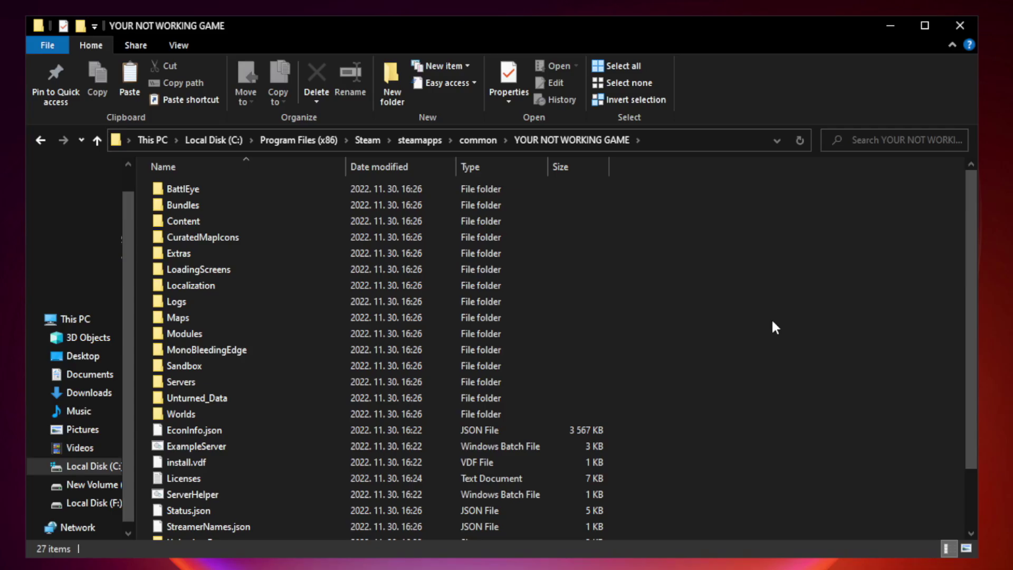
drag(972, 277, 975, 370)
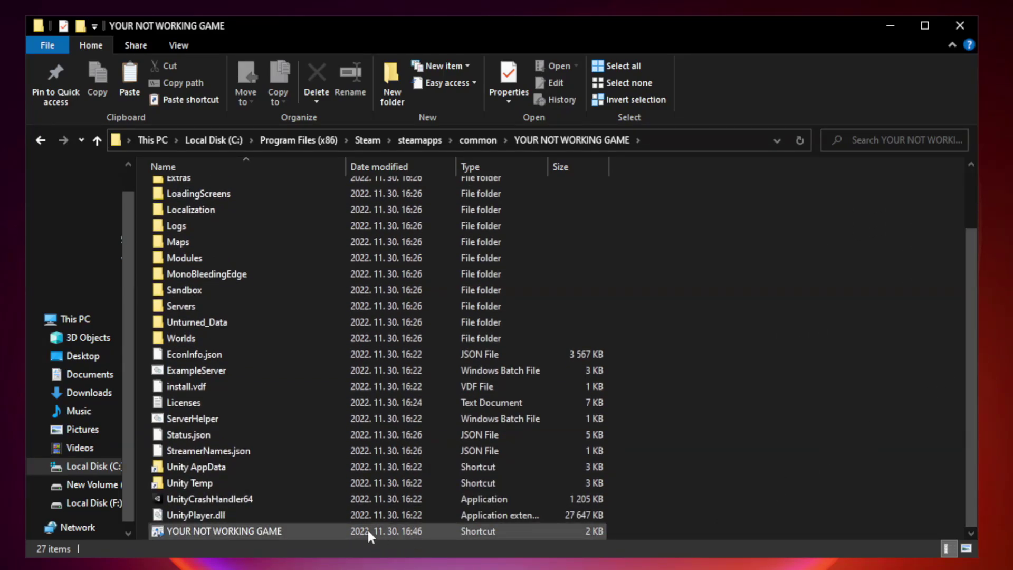
click(309, 531)
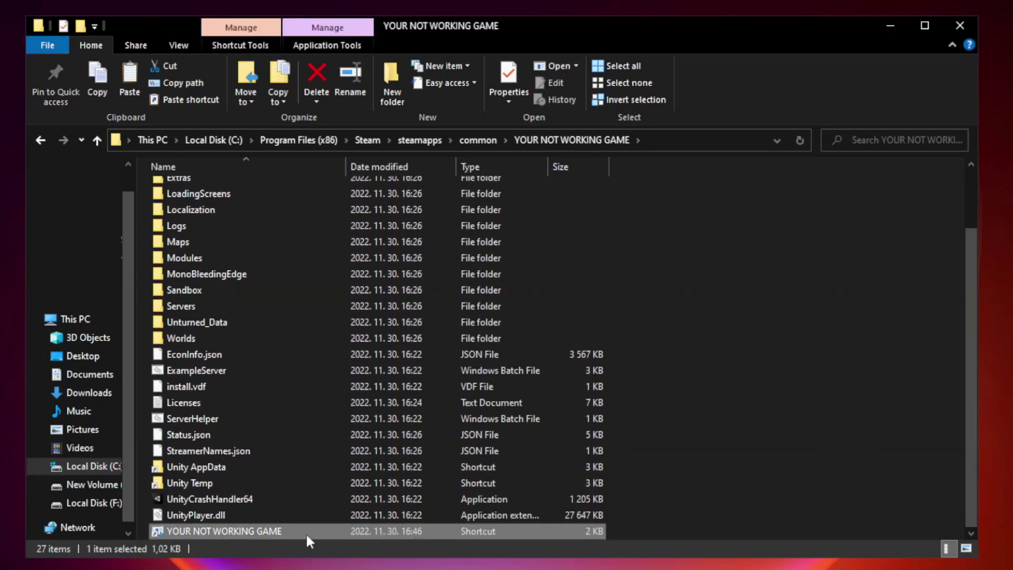
right_click(343, 532)
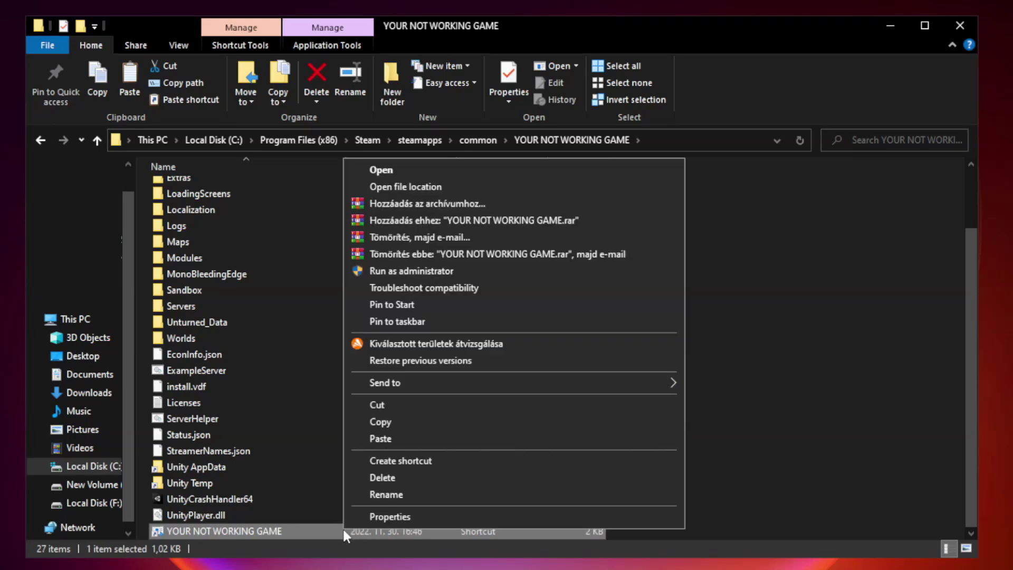
click(511, 518)
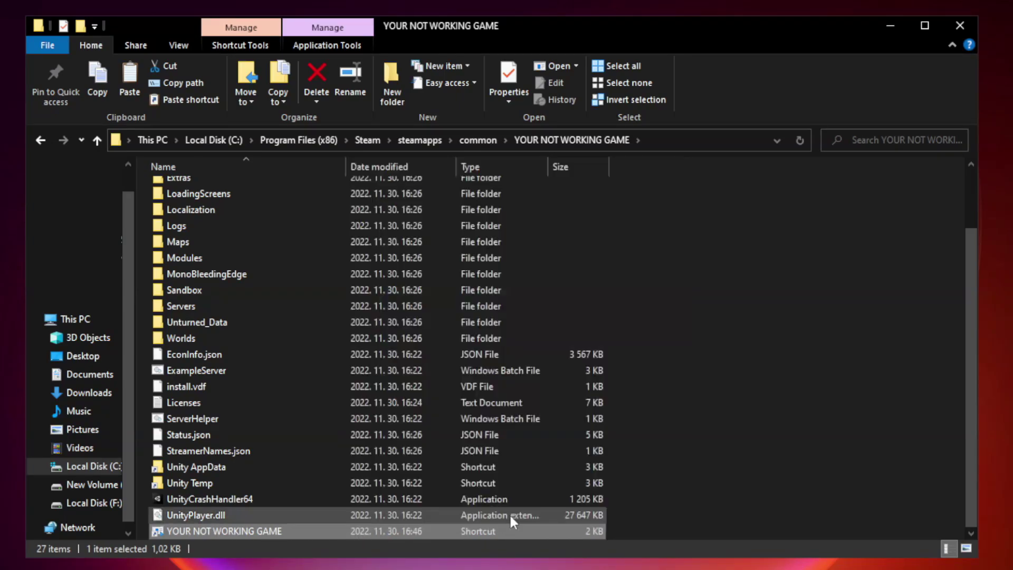
drag(502, 291, 506, 119)
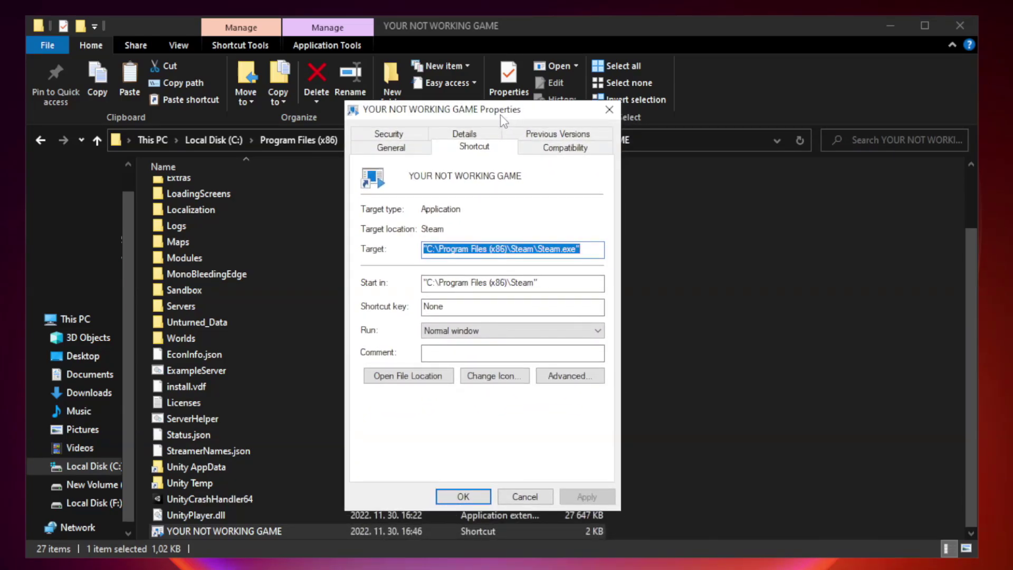
Set the shortcut to run in Windows 8 compatibility mode, apply, and close Explorer.
click(562, 150)
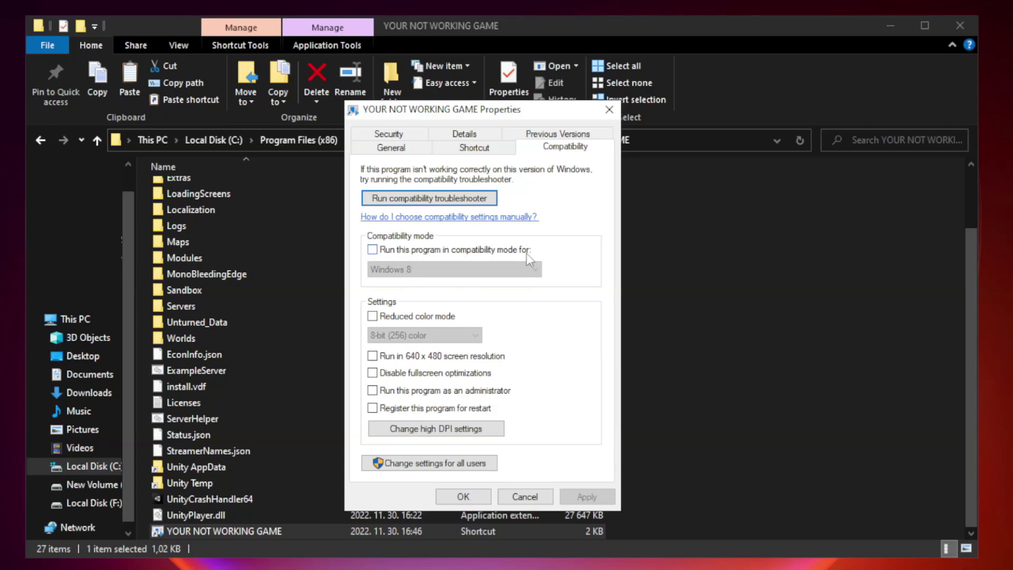
click(405, 252)
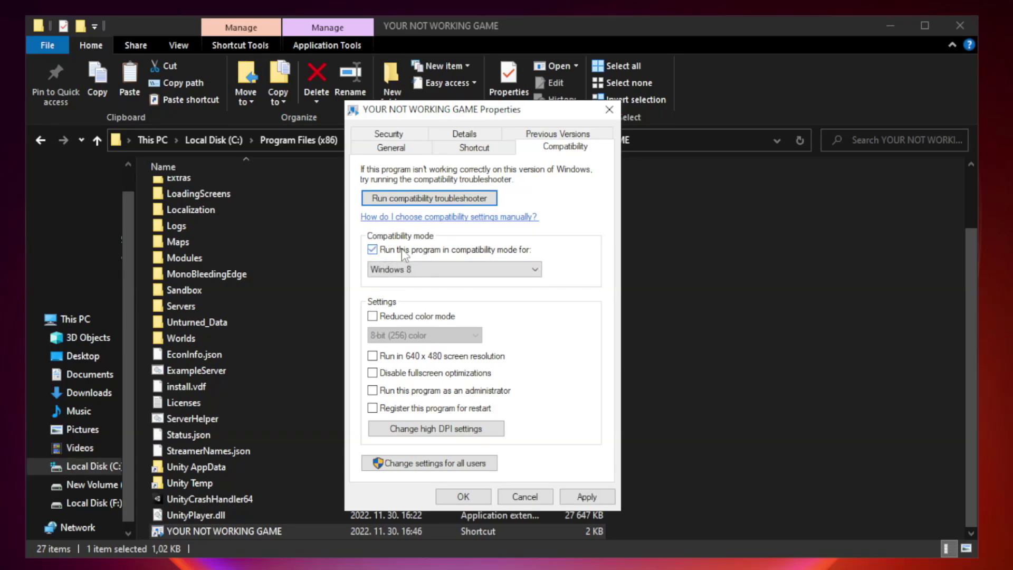
click(455, 270)
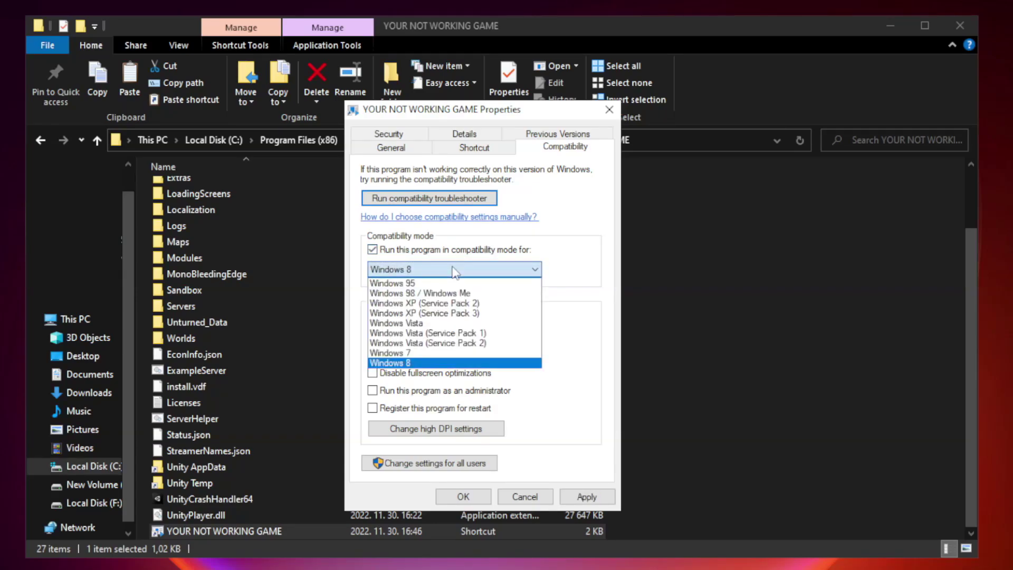
click(428, 363)
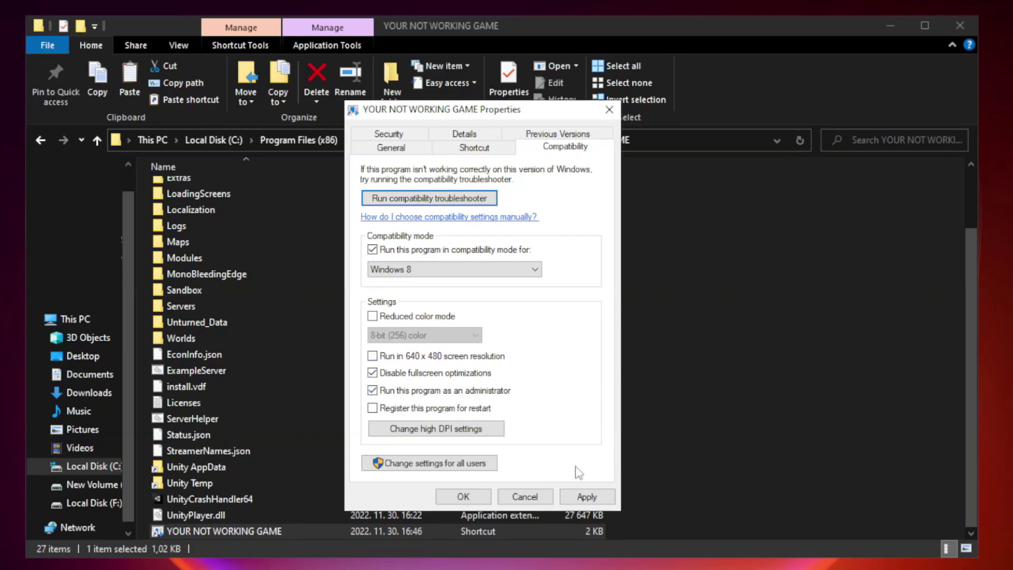
click(587, 497)
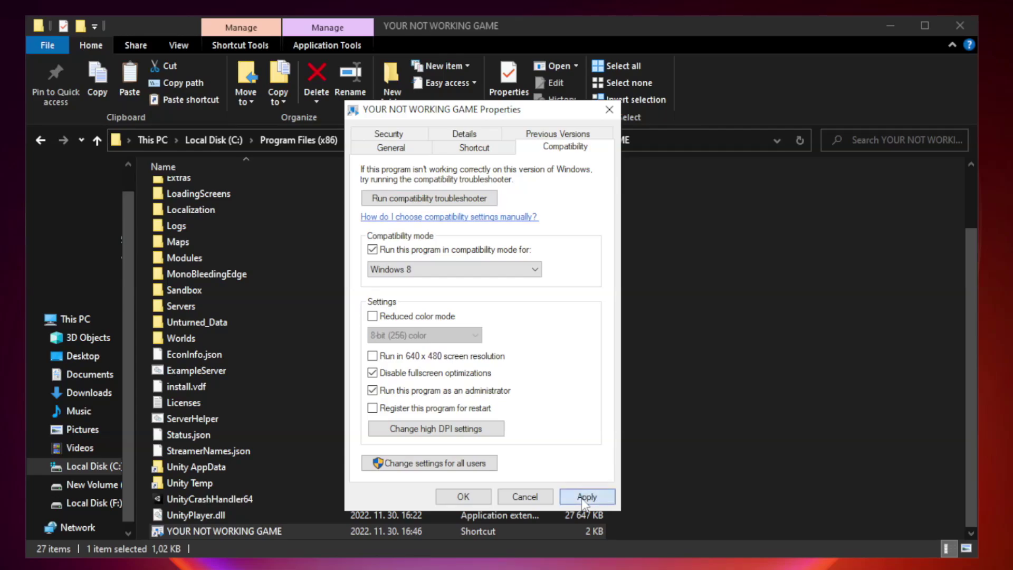
click(462, 498)
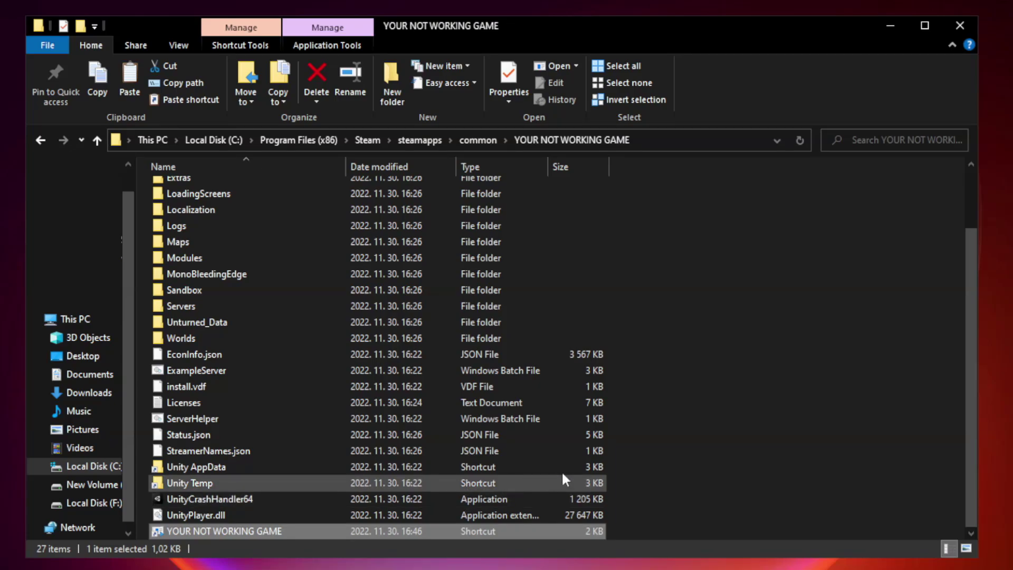
click(960, 28)
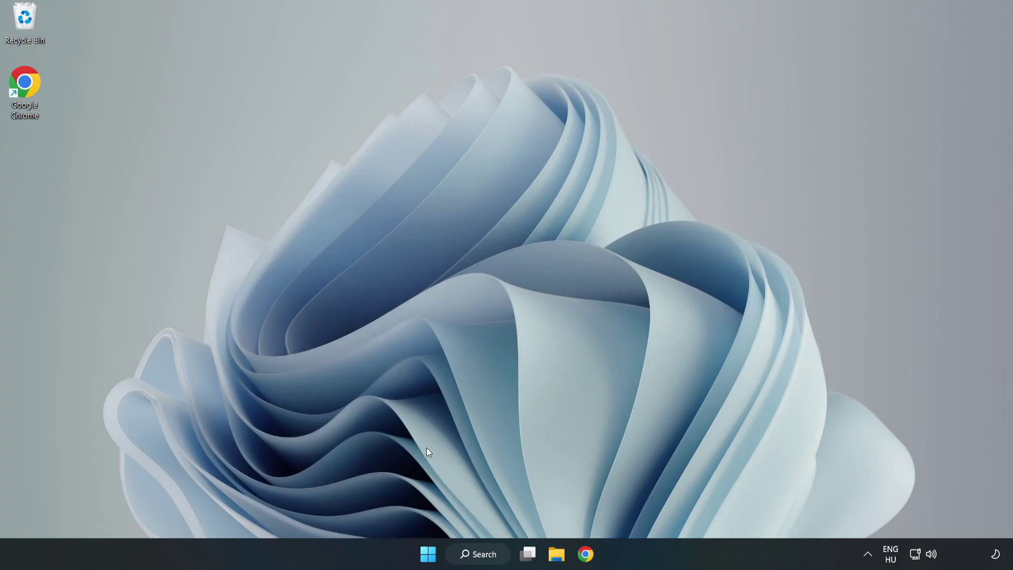
Open Task Manager from the Start button's context menu and show its Startup apps.
right_click(429, 555)
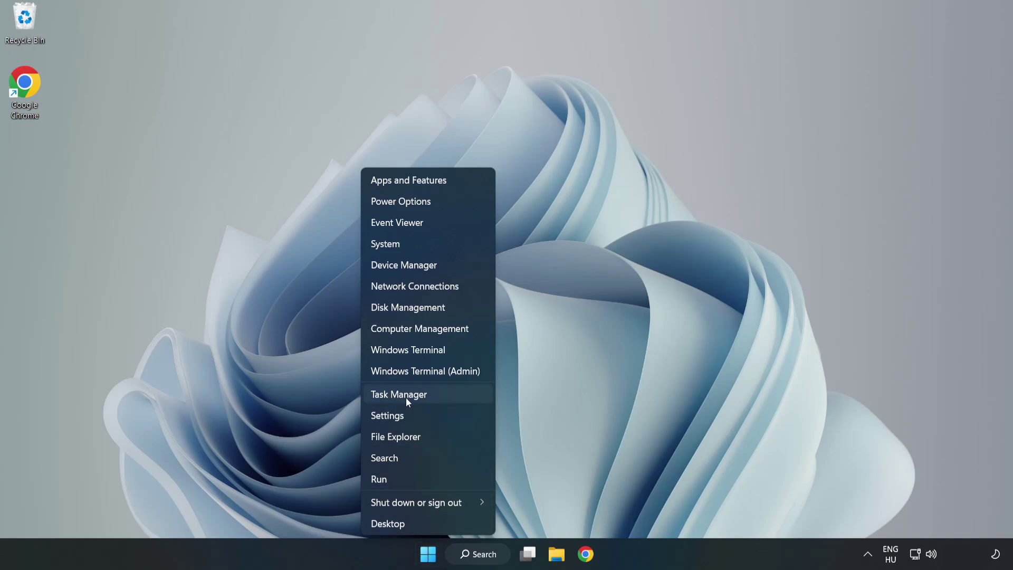
click(427, 397)
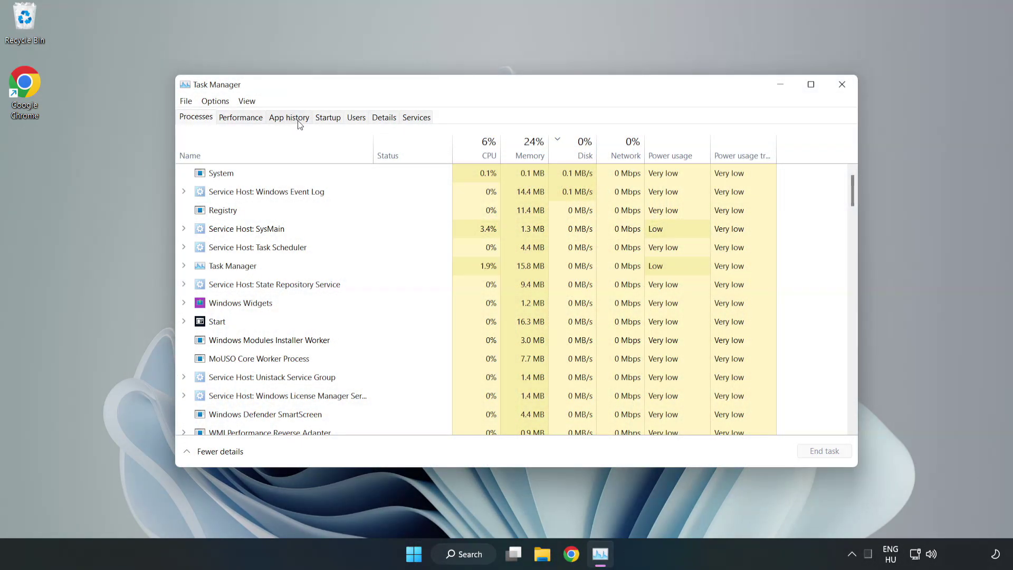
click(330, 121)
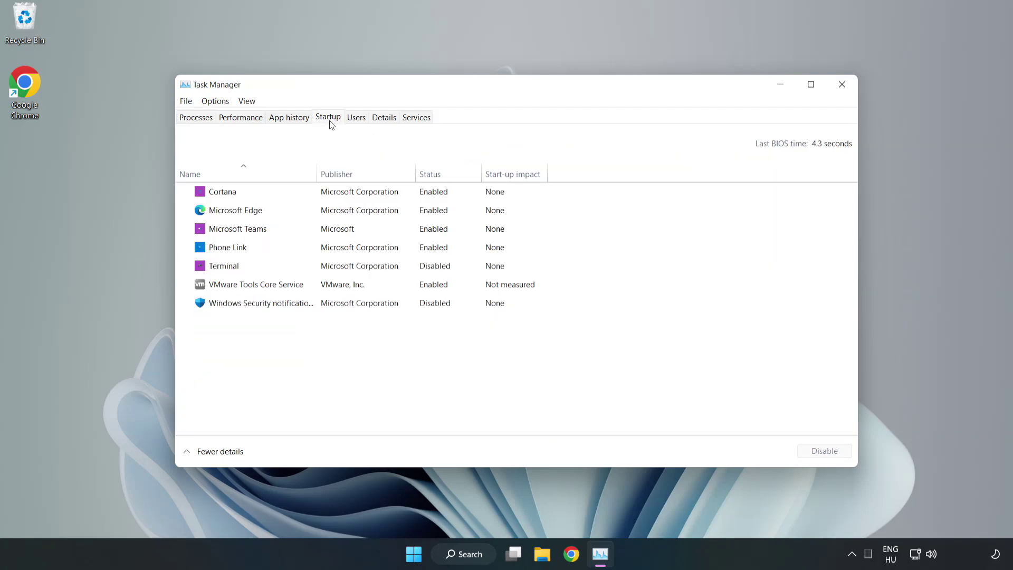
Disable Cortana, Microsoft Edge, Microsoft Teams and Phone Link at startup, then close Task Manager.
click(350, 197)
click(822, 450)
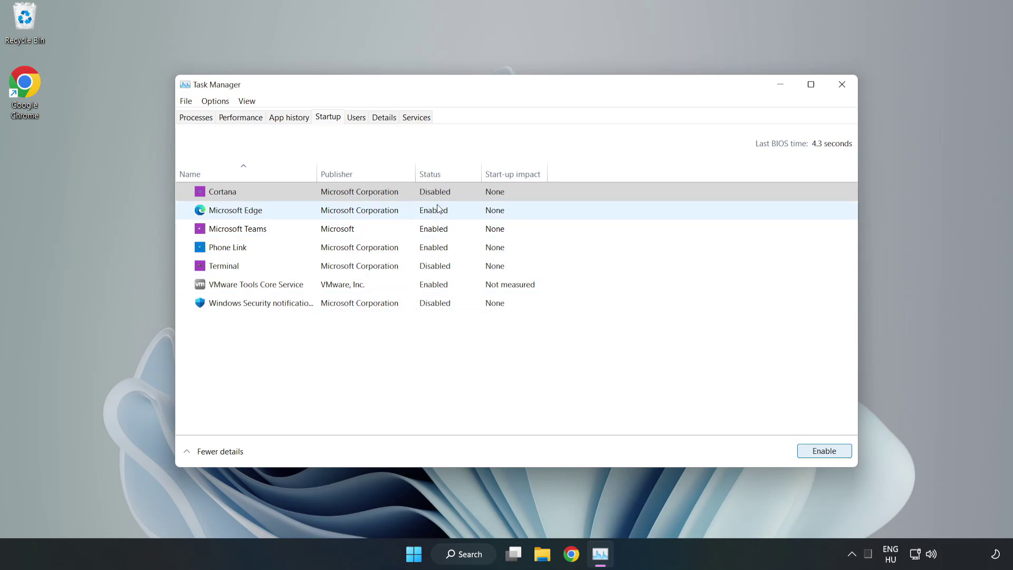
click(462, 211)
click(805, 449)
click(340, 228)
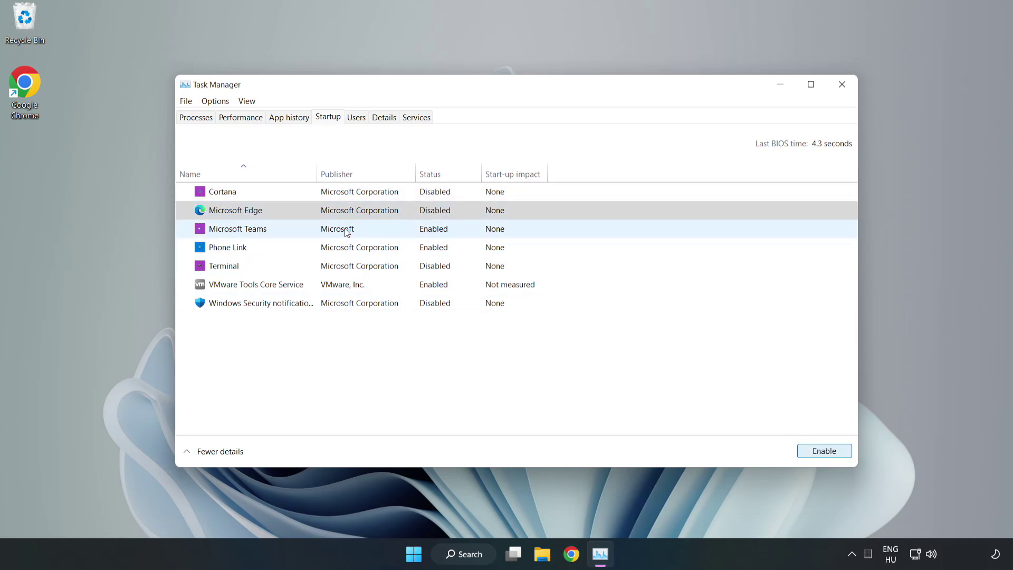
click(803, 449)
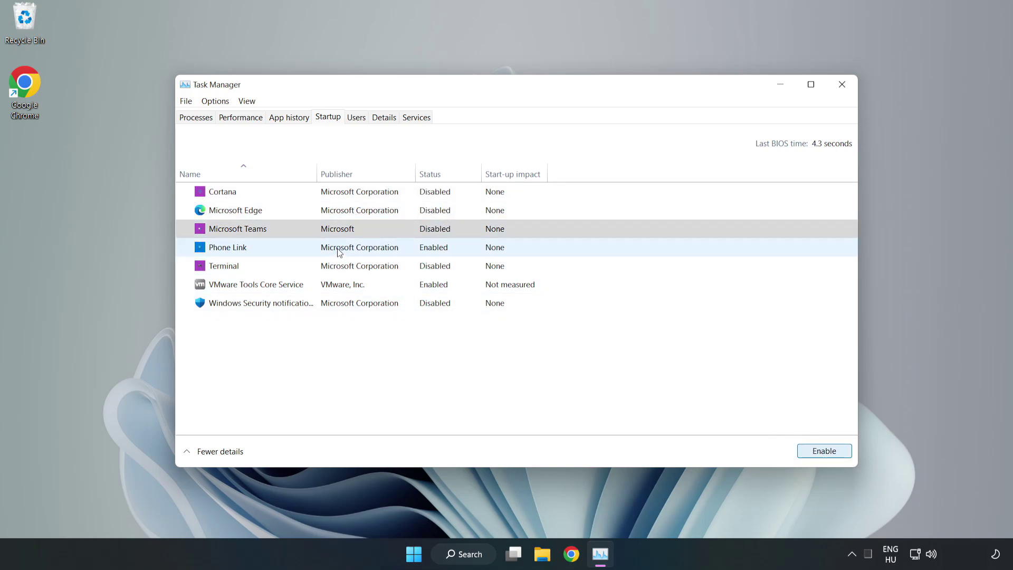
click(341, 249)
click(842, 454)
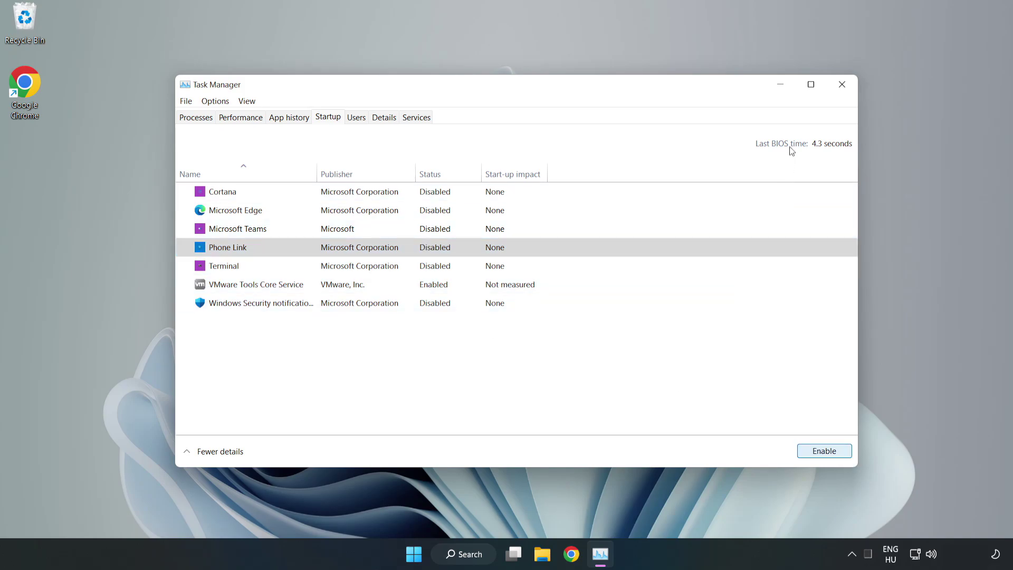
click(843, 86)
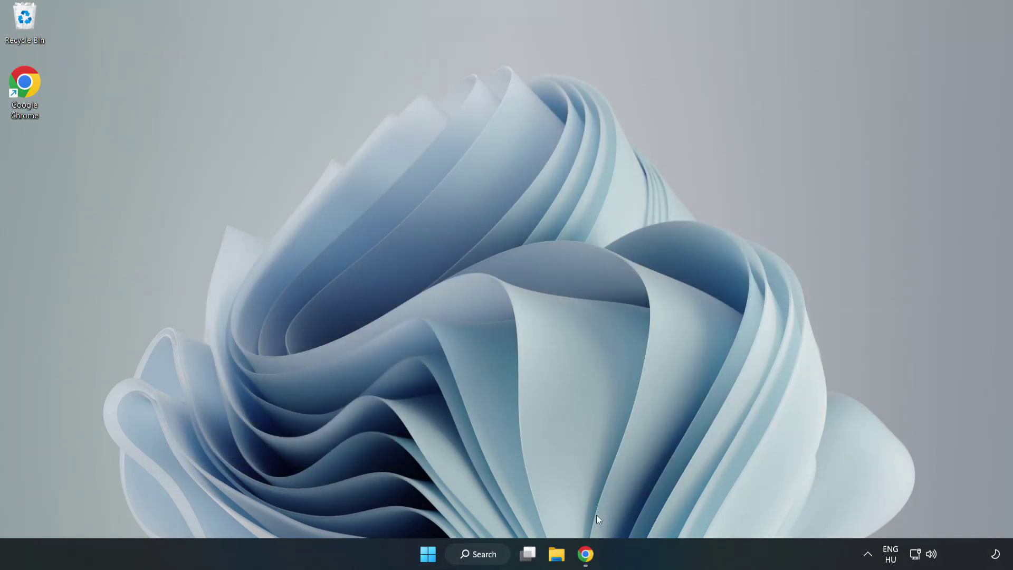
Download dxwebsetup.exe from the DirectX End-User Runtime page in Chrome and run it.
click(584, 557)
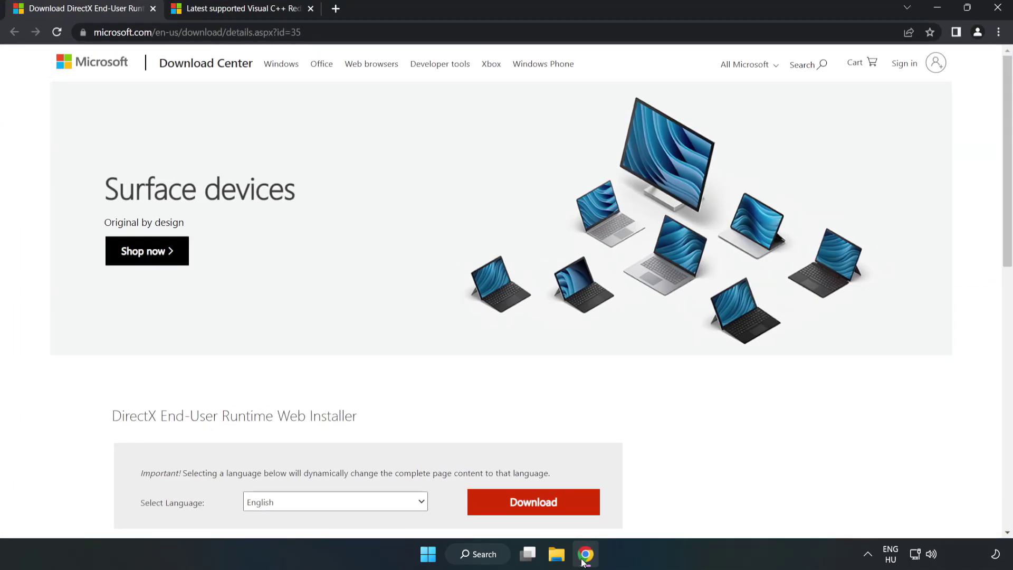
drag(304, 32, 95, 33)
click(293, 32)
click(42, 121)
scroll(42, 120, down, 3)
click(538, 340)
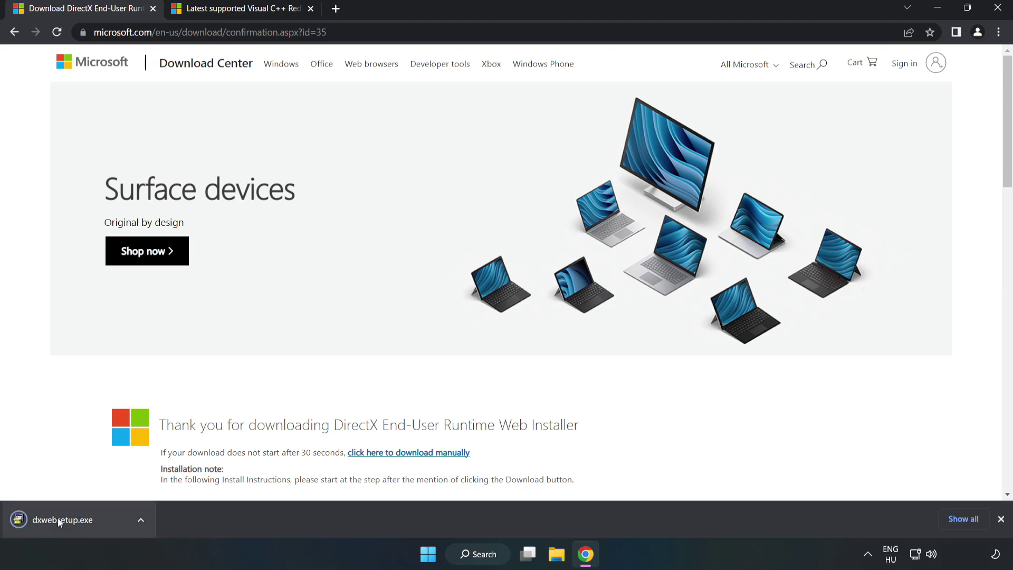
click(75, 520)
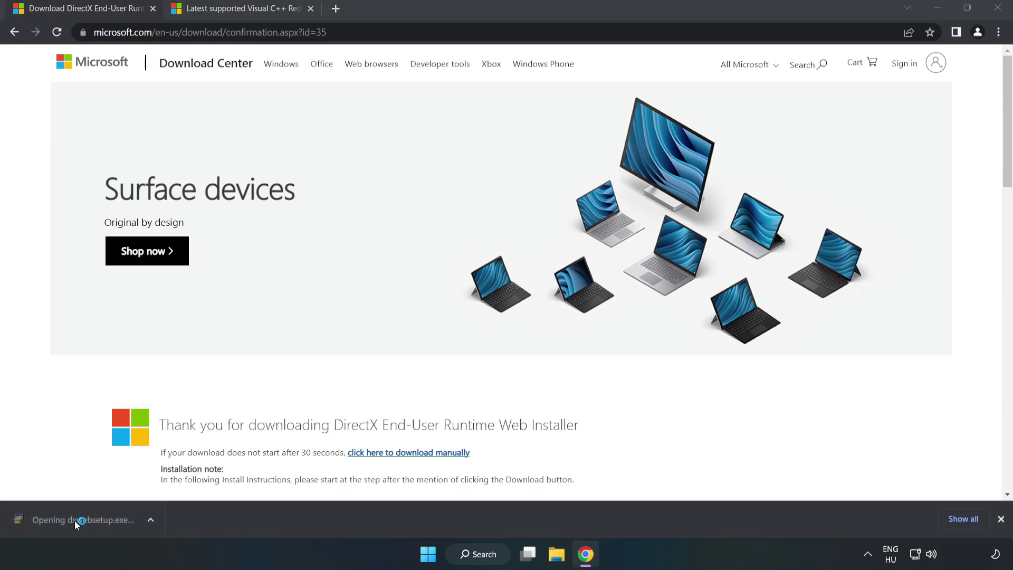
Accept the DirectX license, untick the Bing Bar offer, and finish setup, which finds DirectX already current.
drag(230, 81, 492, 169)
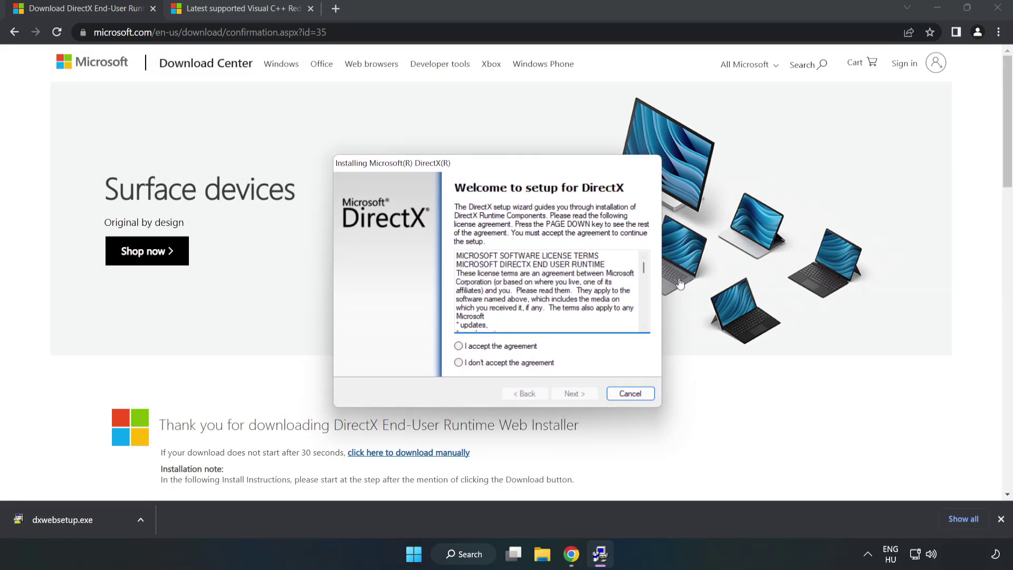
drag(643, 268, 636, 332)
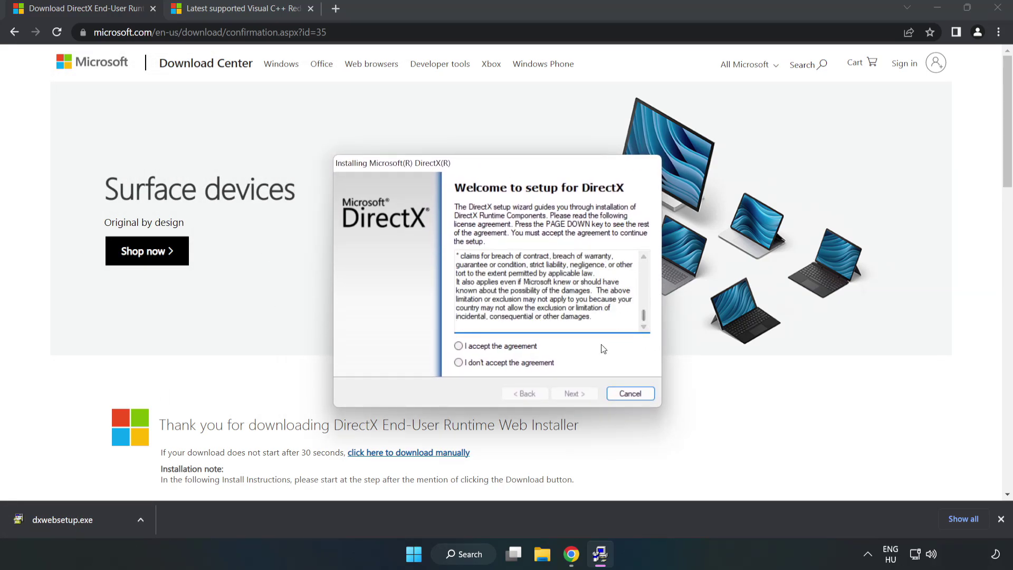
click(502, 348)
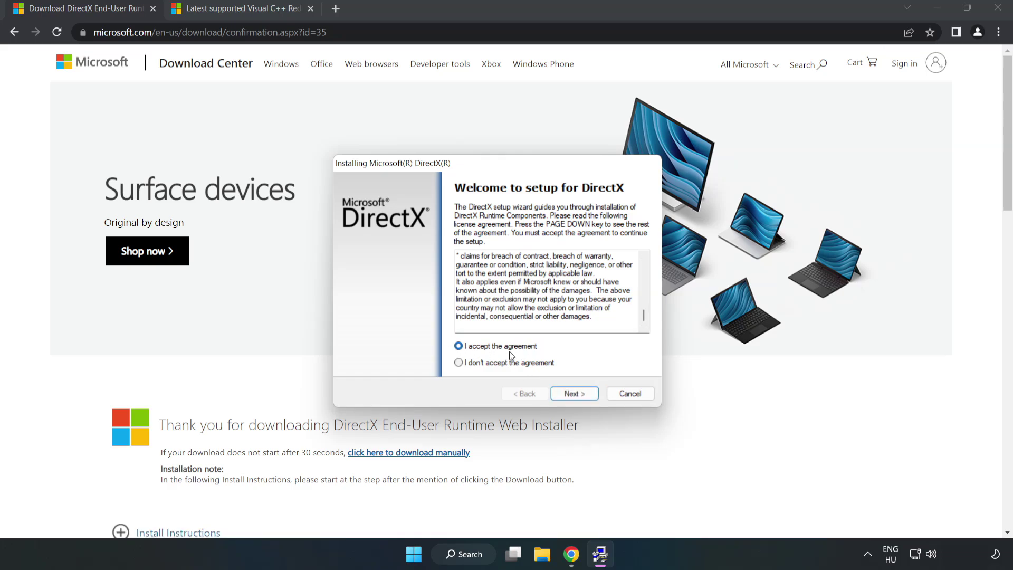
click(574, 394)
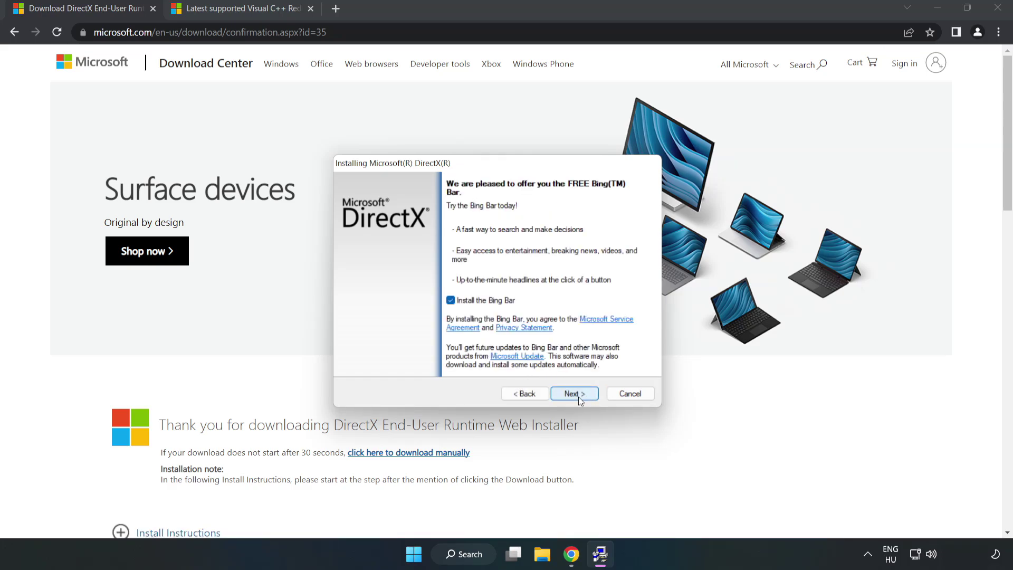
click(452, 301)
click(582, 395)
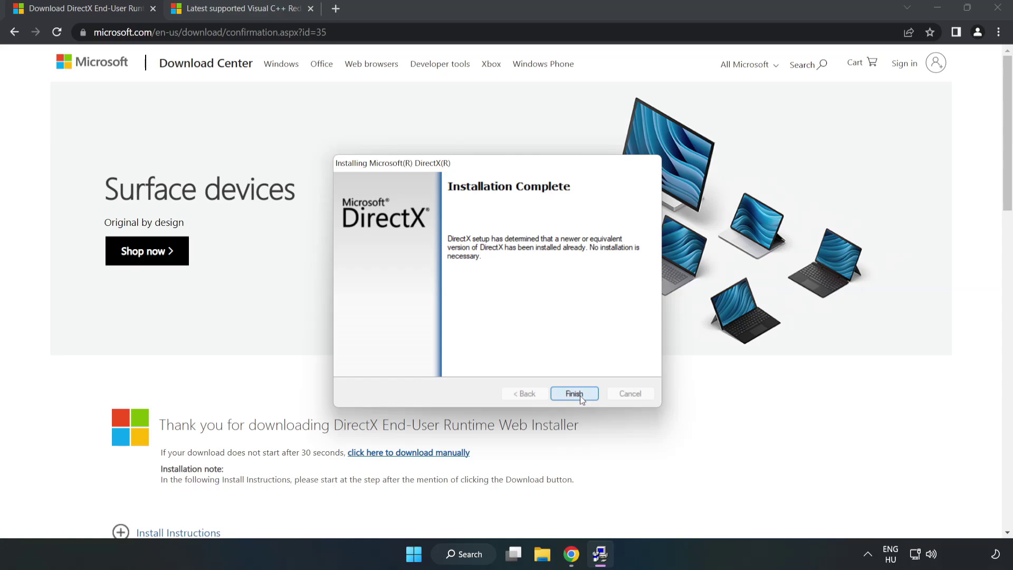
click(581, 396)
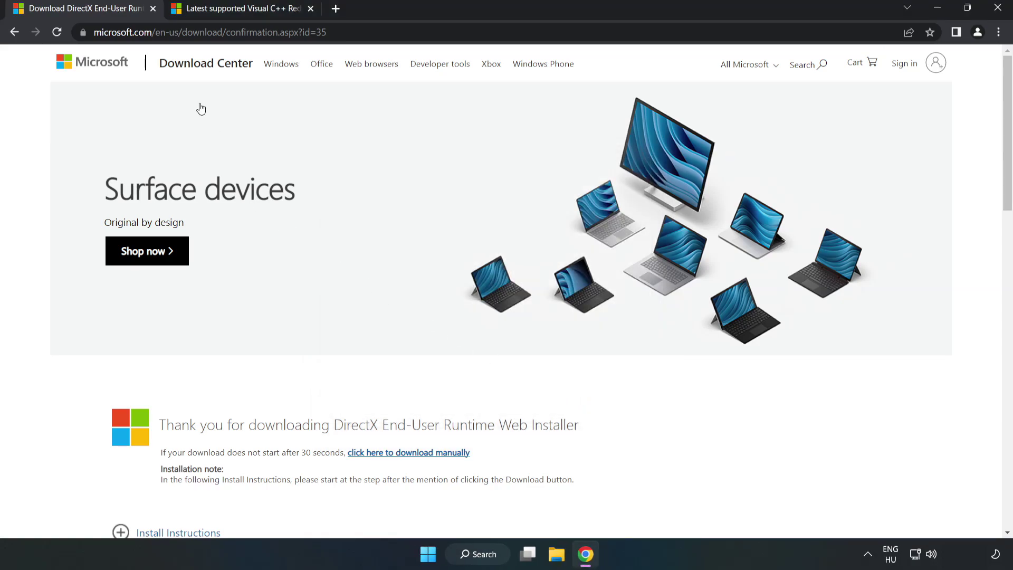
Close the DirectX page and locate the Visual Studio 2015–2022 table on the Visual C++ Redistributable page.
click(153, 9)
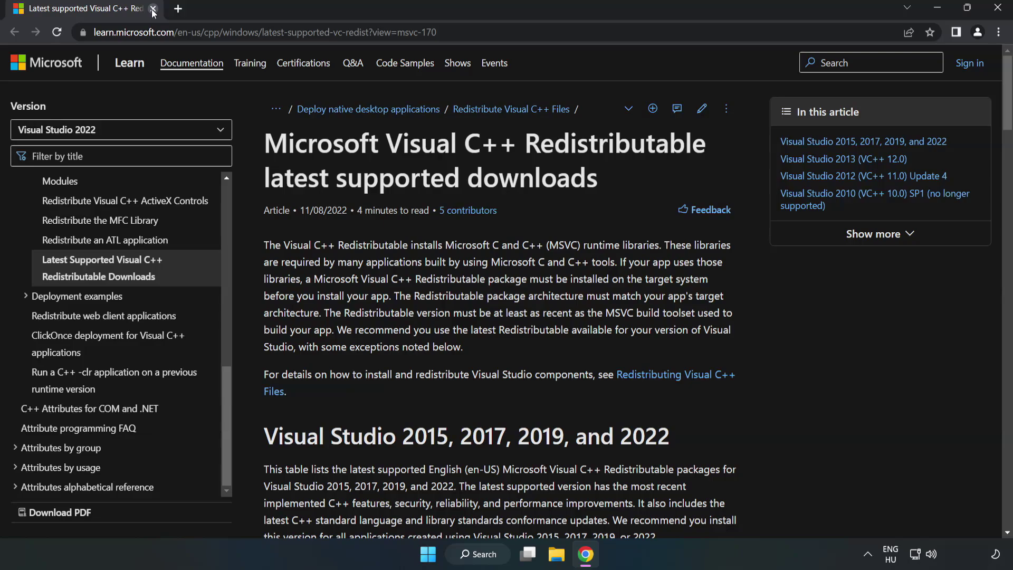
click(491, 32)
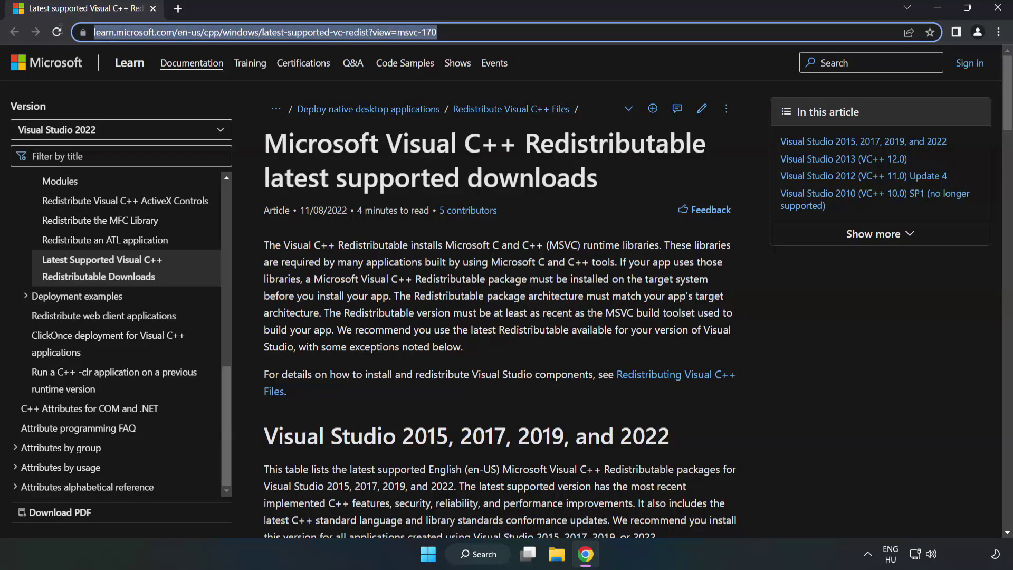
click(491, 32)
click(417, 188)
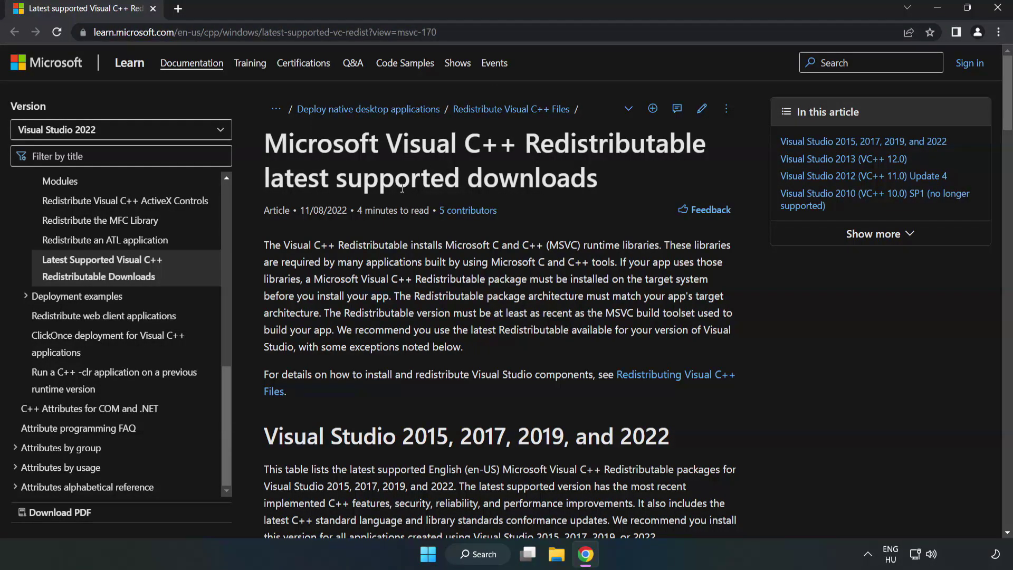
scroll(405, 193, down, 7)
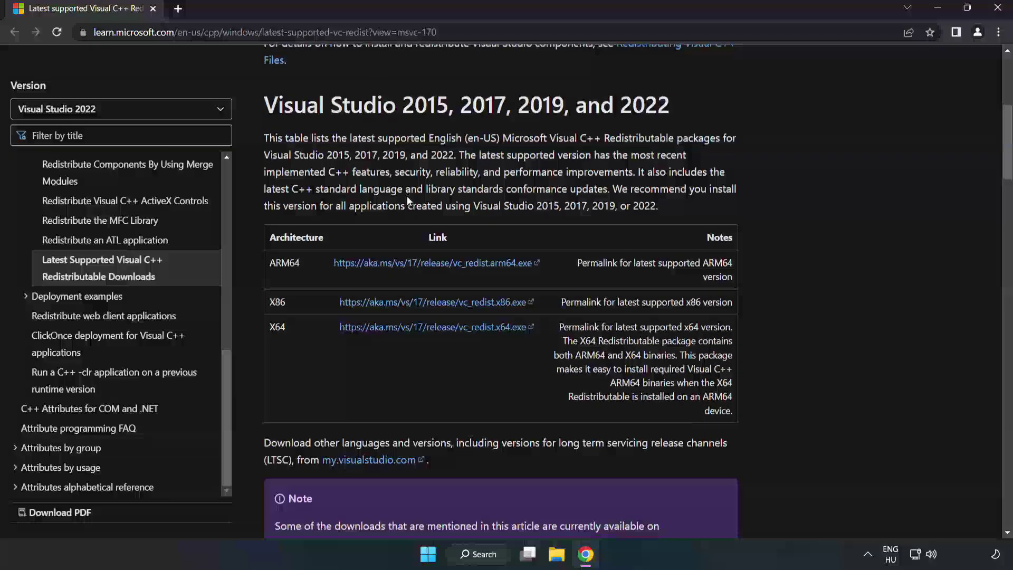
scroll(407, 207, up, 1)
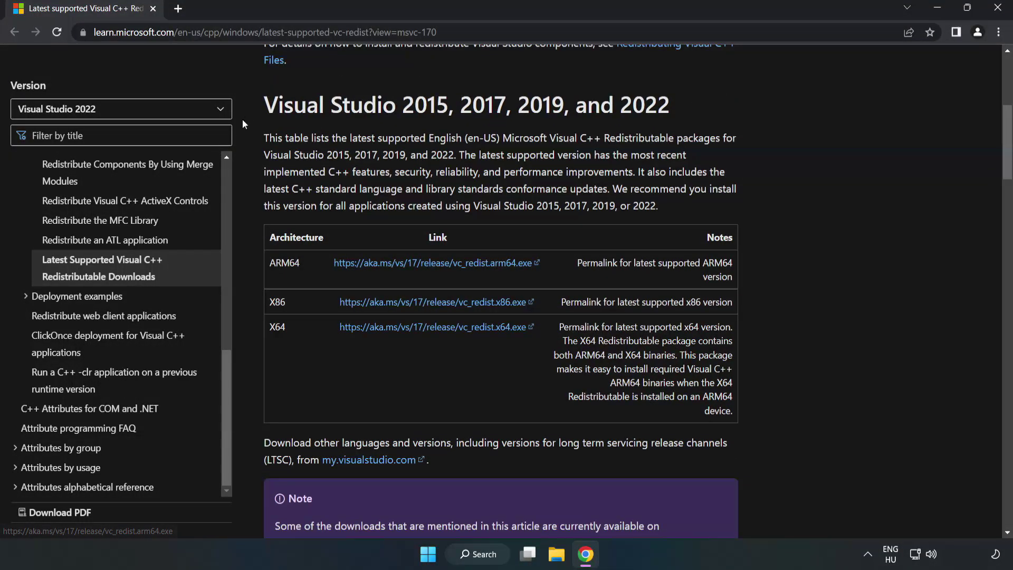
drag(270, 105, 670, 106)
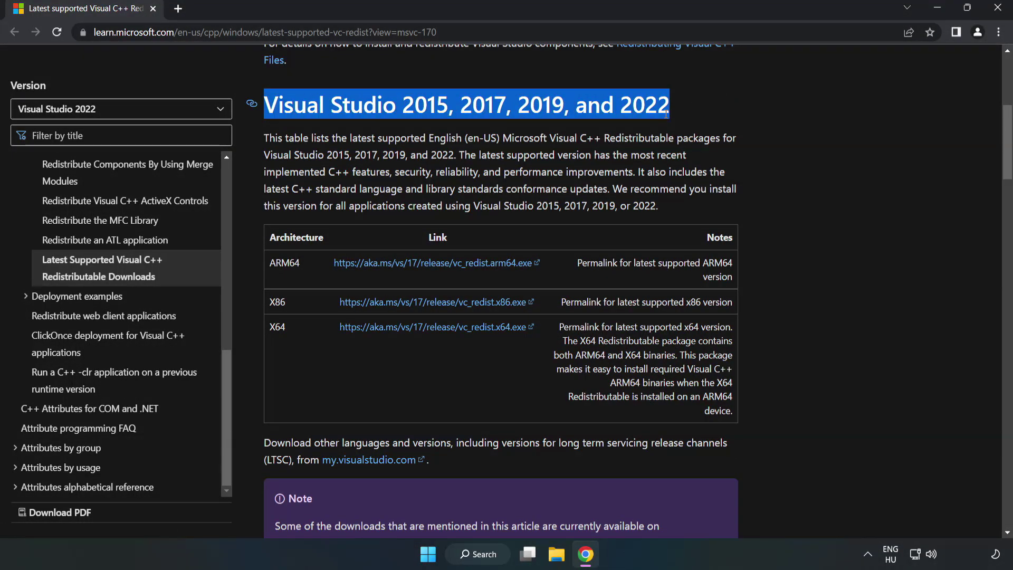
click(463, 229)
Download the ARM64, x86 and x64 redistributable installers and launch the ARM64 one.
click(410, 262)
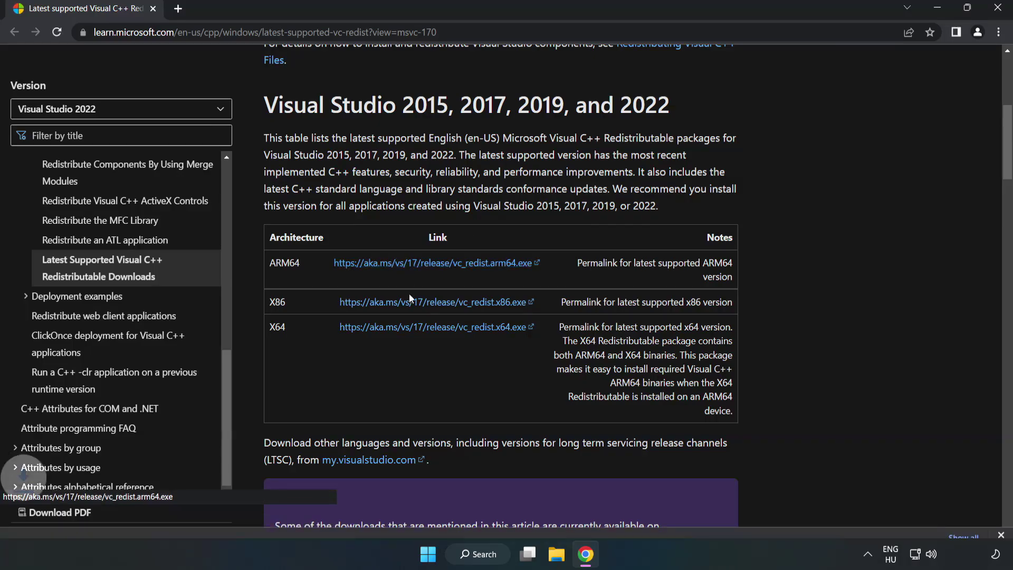
click(410, 306)
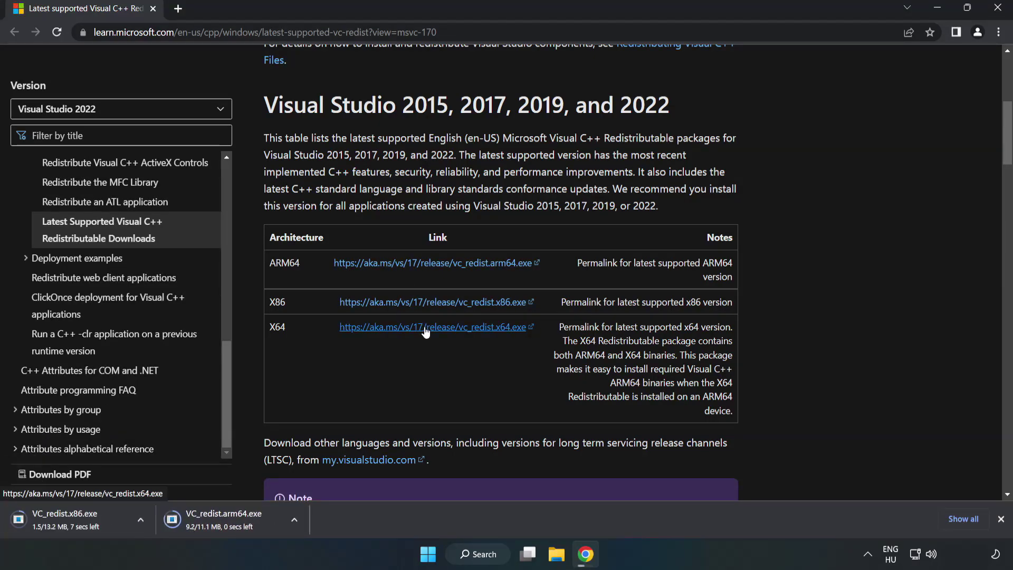
click(425, 328)
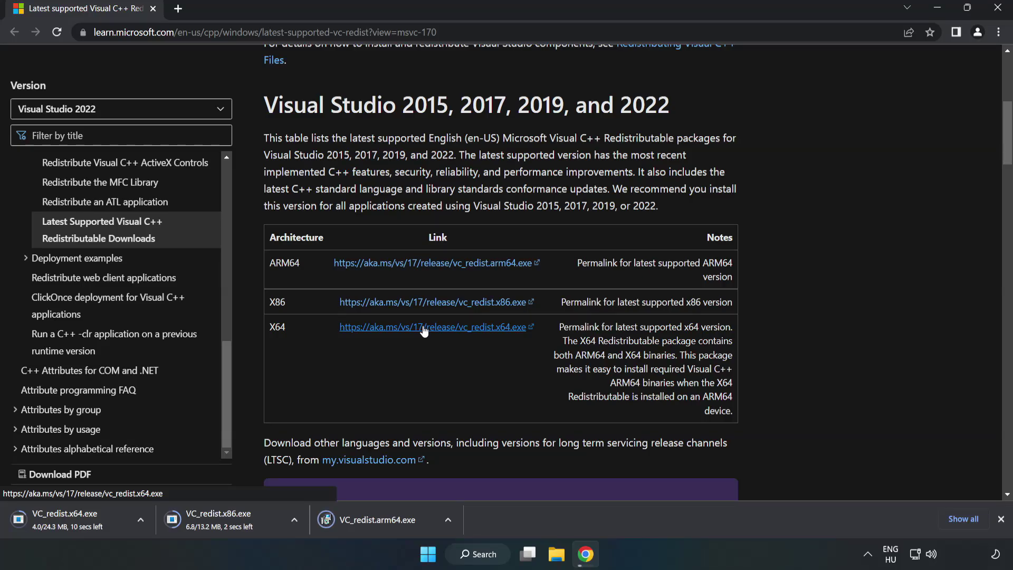
click(386, 520)
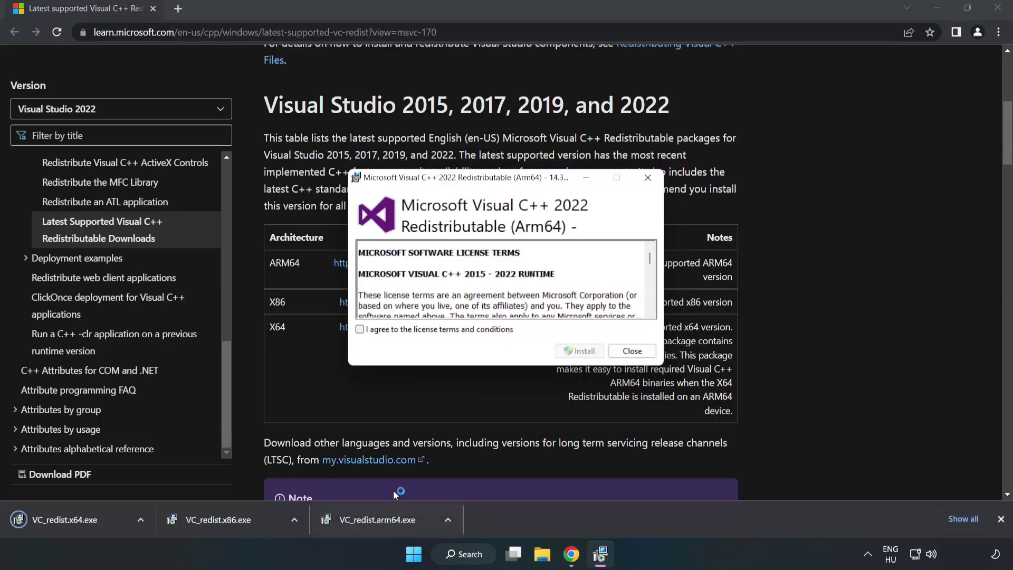
Attempt the ARM64 redistributable install and dismiss the unsupported-processor Setup Failed message.
drag(649, 257, 652, 307)
click(359, 329)
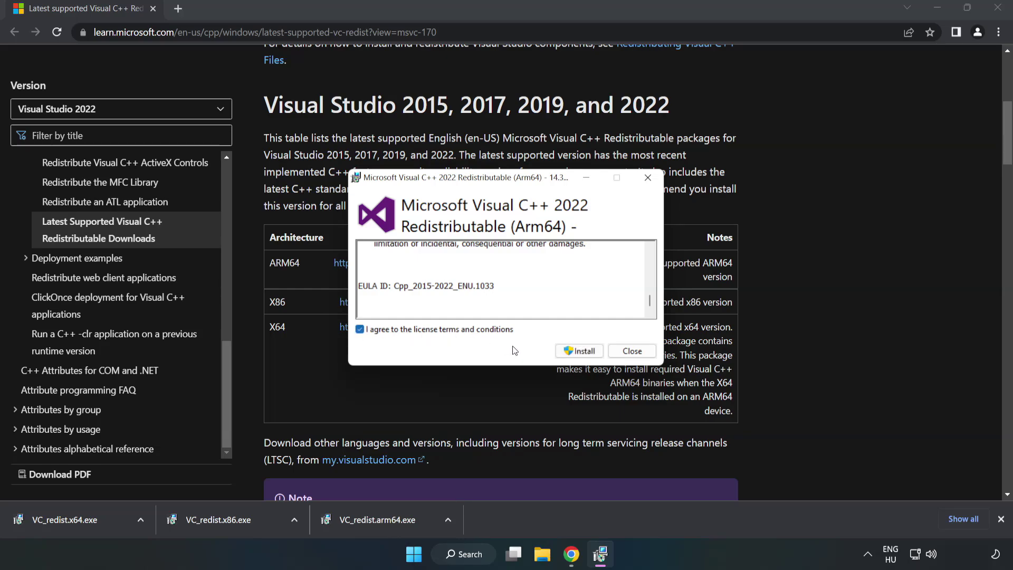
click(580, 352)
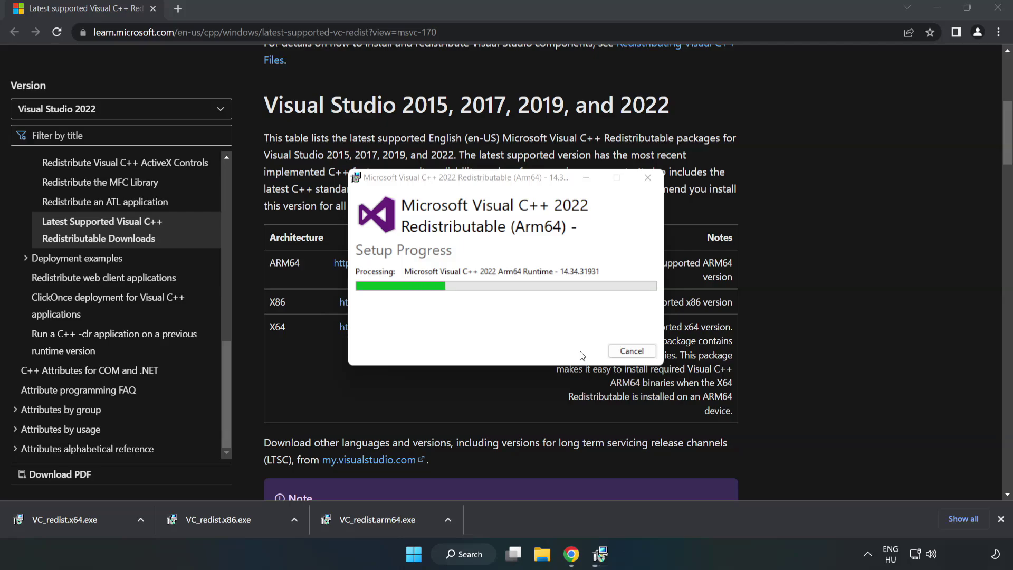
click(625, 351)
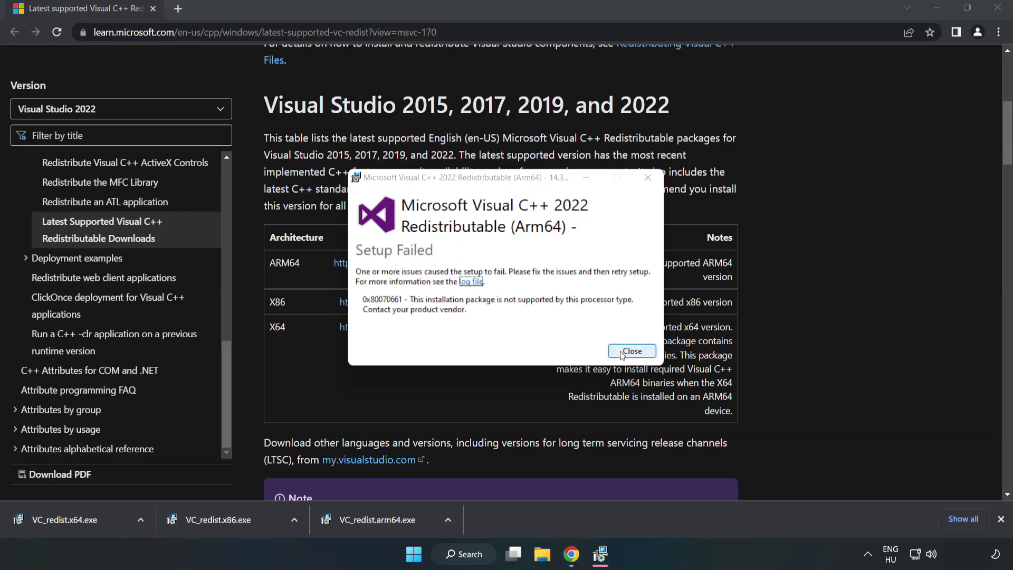
Install the x86 Visual C++ 2015-2022 redistributable (14.34.31931) and close it after success.
click(224, 517)
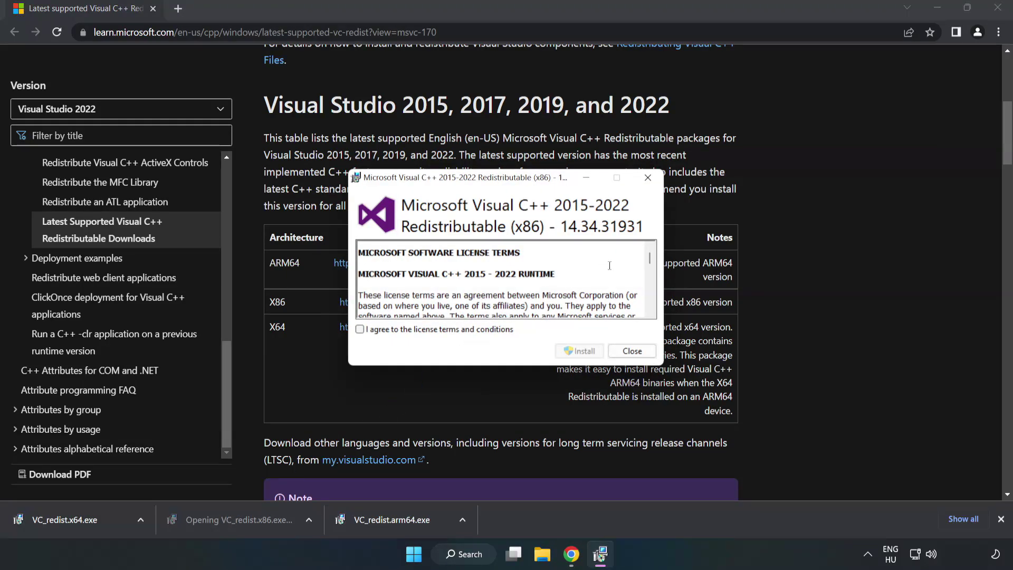
drag(650, 259, 647, 309)
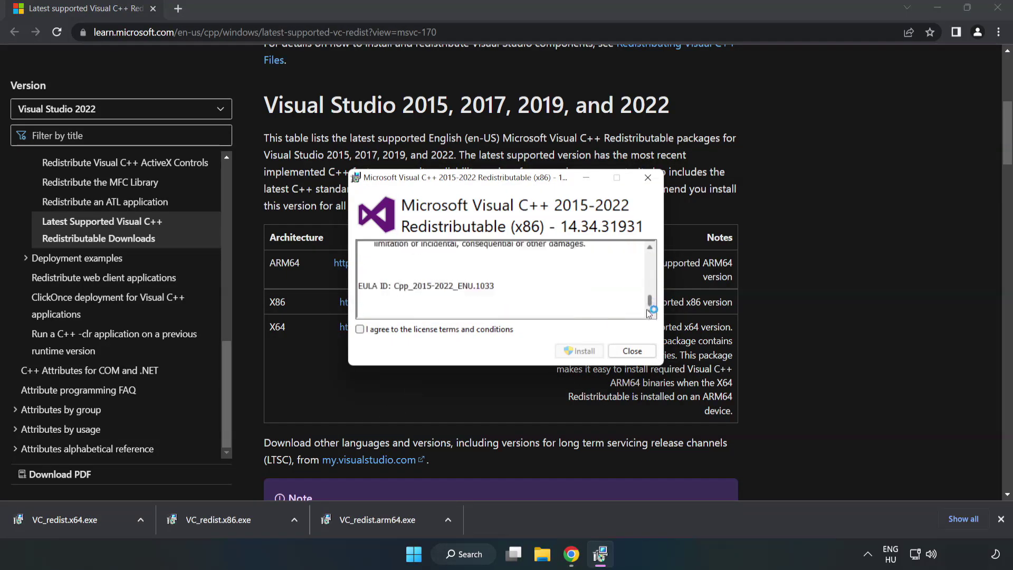
click(360, 330)
click(579, 352)
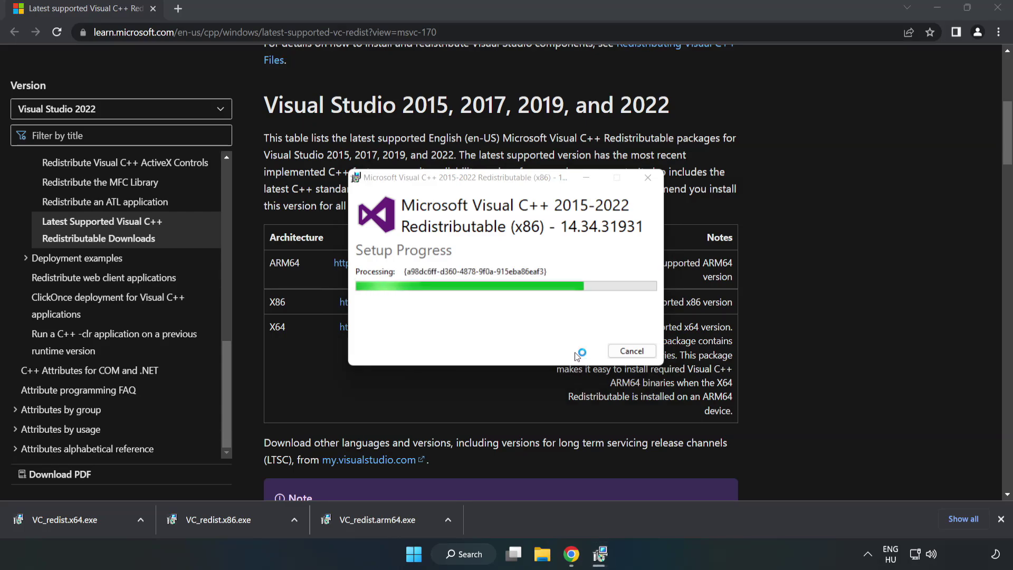
click(633, 352)
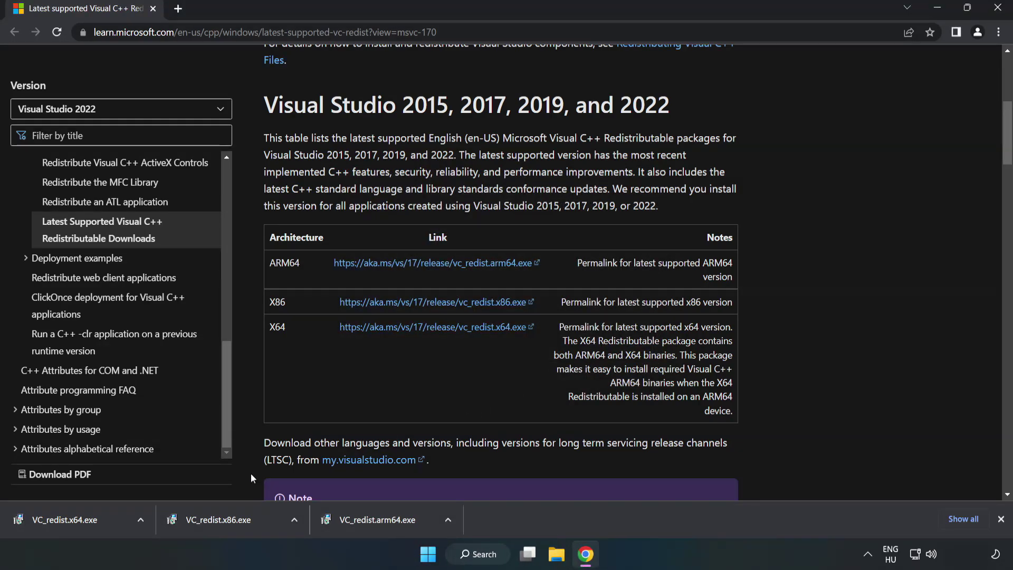
Install the x64 Visual C++ 2015-2022 redistributable (14.34.31931), close it on success, then close Chrome.
click(55, 516)
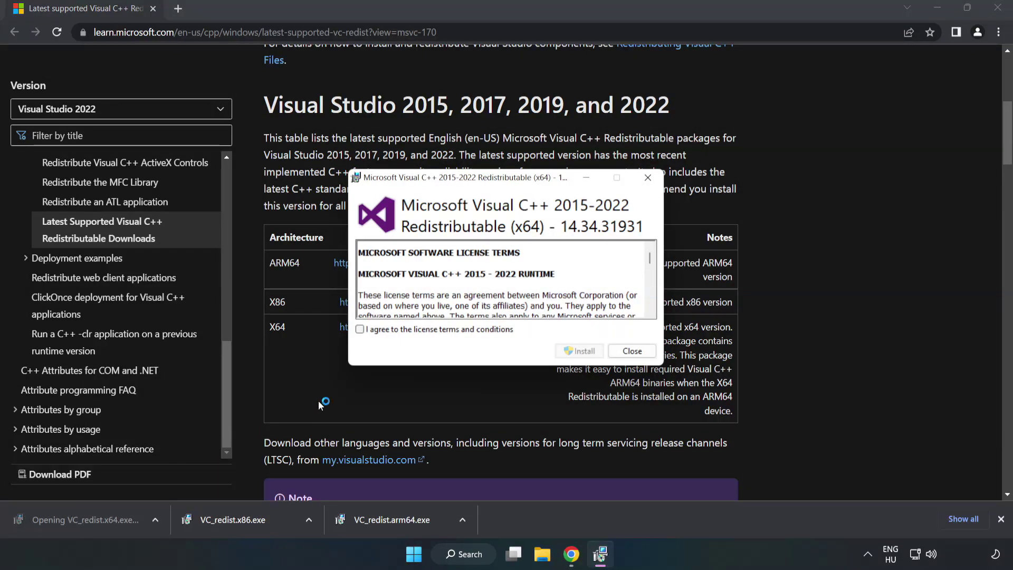
drag(649, 260, 638, 316)
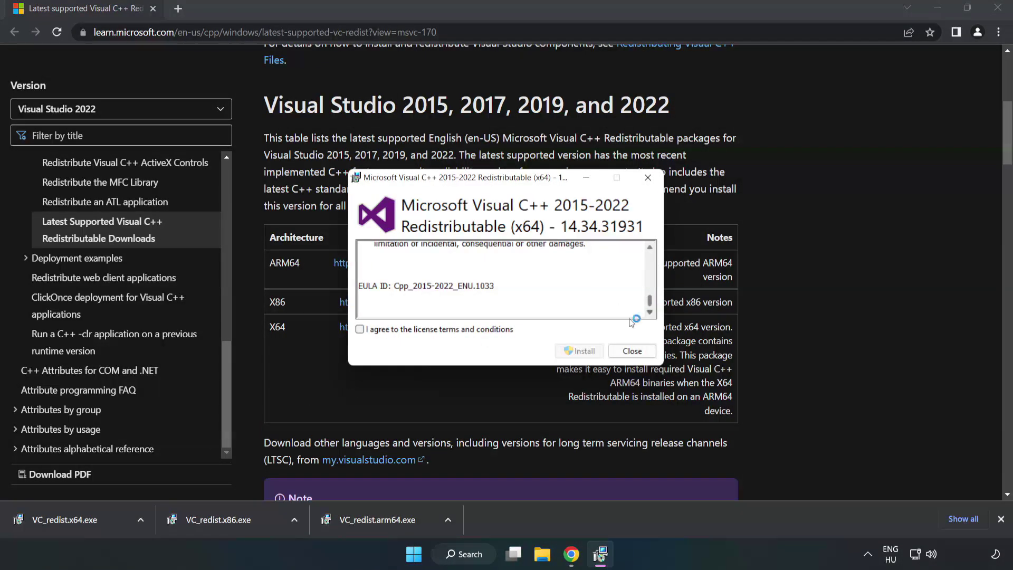
click(360, 329)
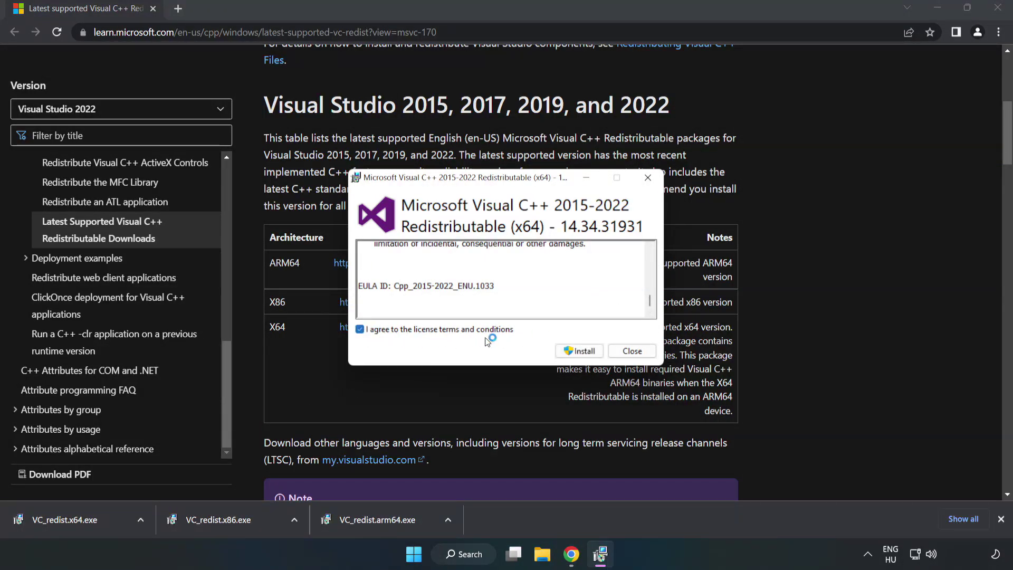
click(574, 349)
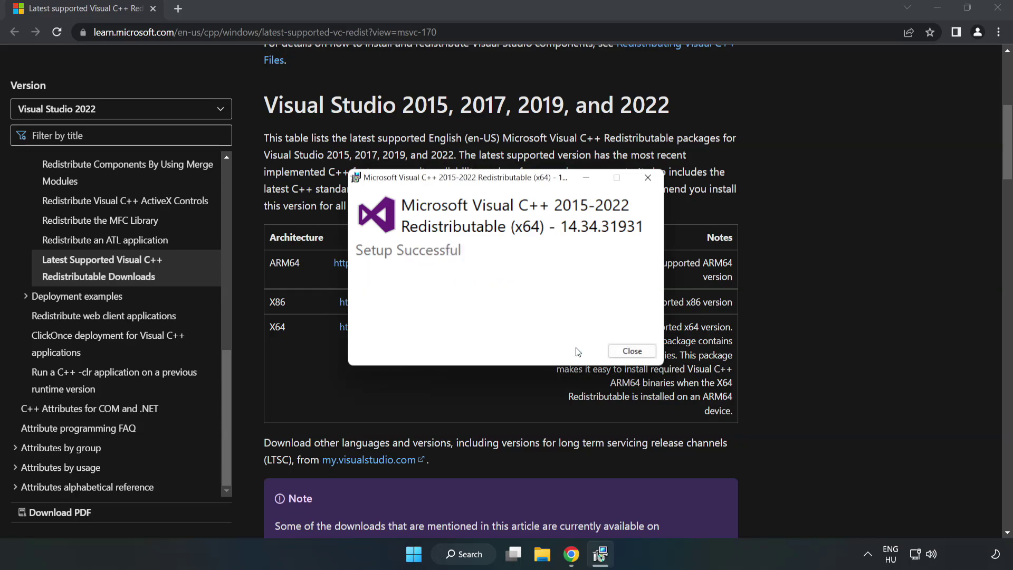
click(632, 351)
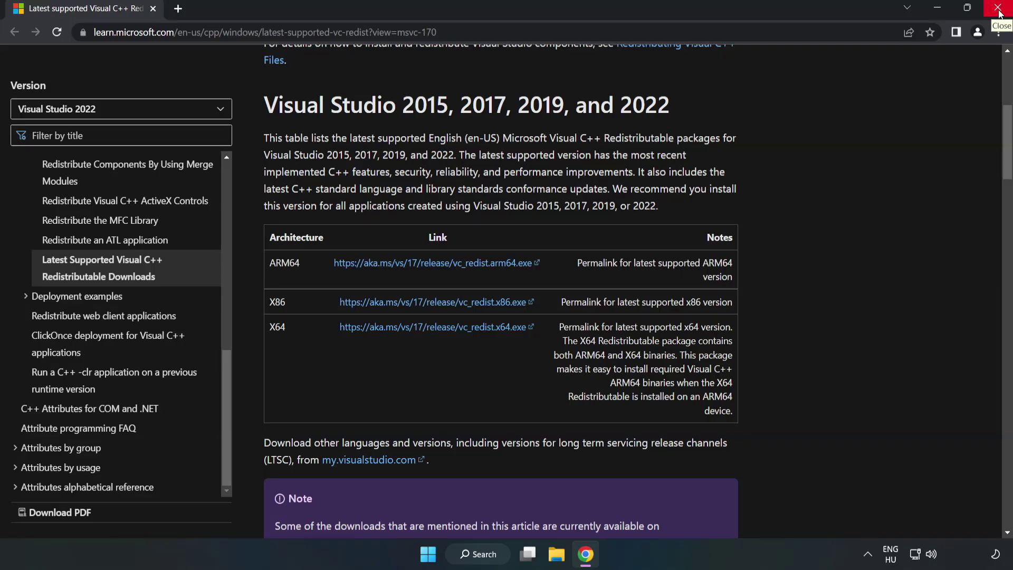
click(999, 11)
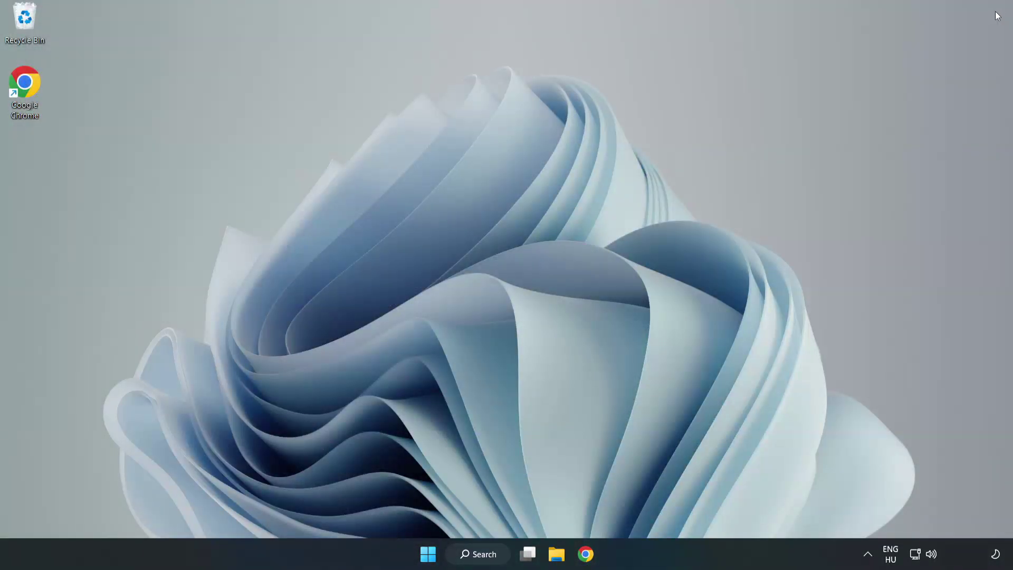
Search for 'cmd' and run Command Prompt as administrator.
click(492, 552)
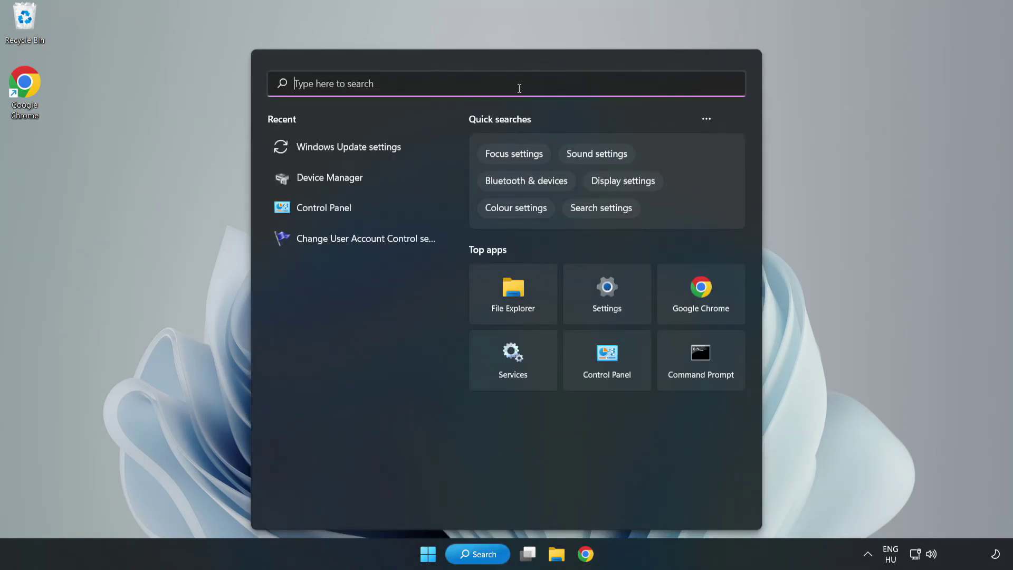
text(cmd)
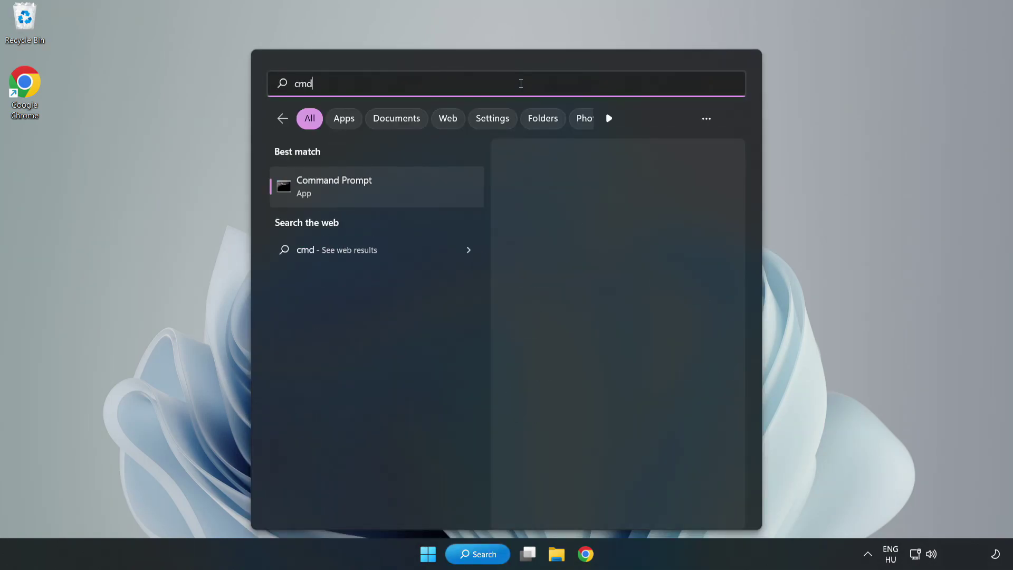
right_click(398, 191)
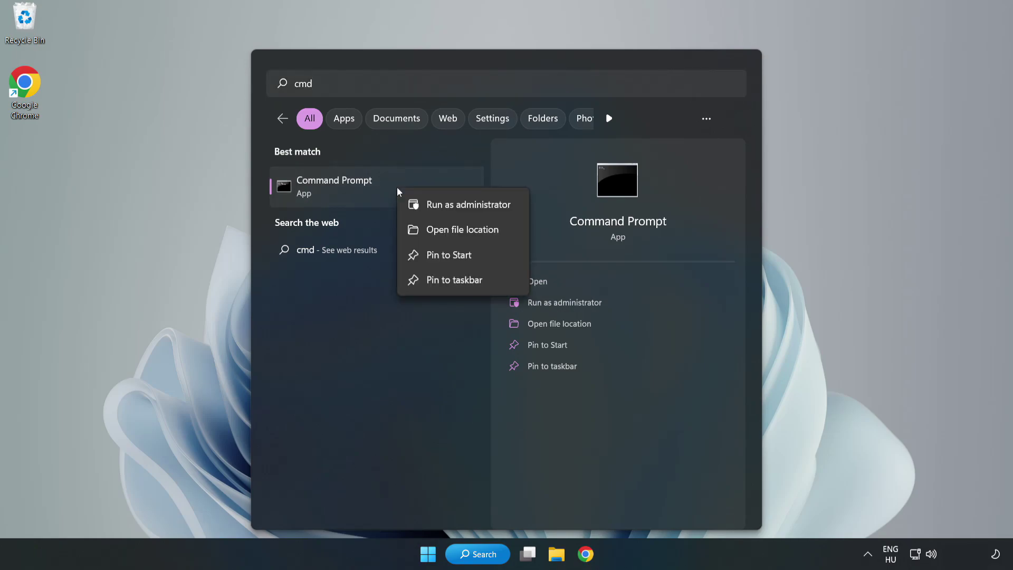
click(438, 206)
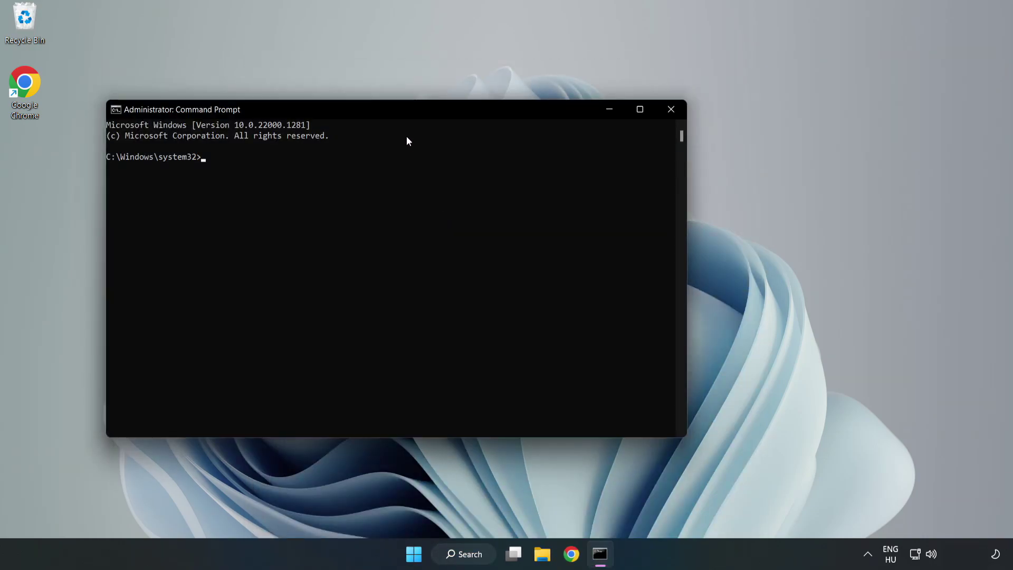
Run sfc /scannow, confirm it finds no integrity violations, and close Command Prompt.
drag(405, 113, 517, 118)
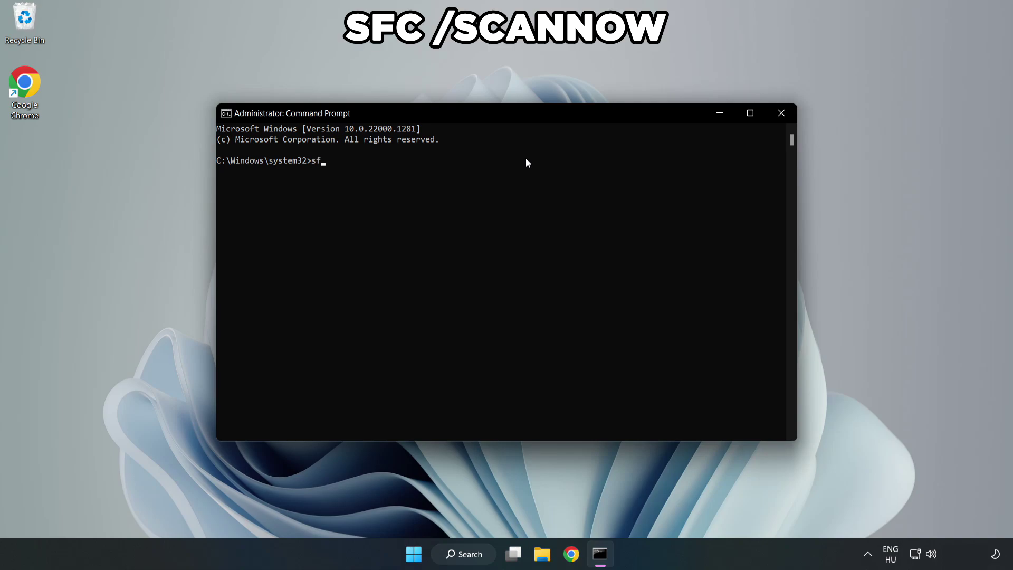
text(sfc /scannow)
key(Return)
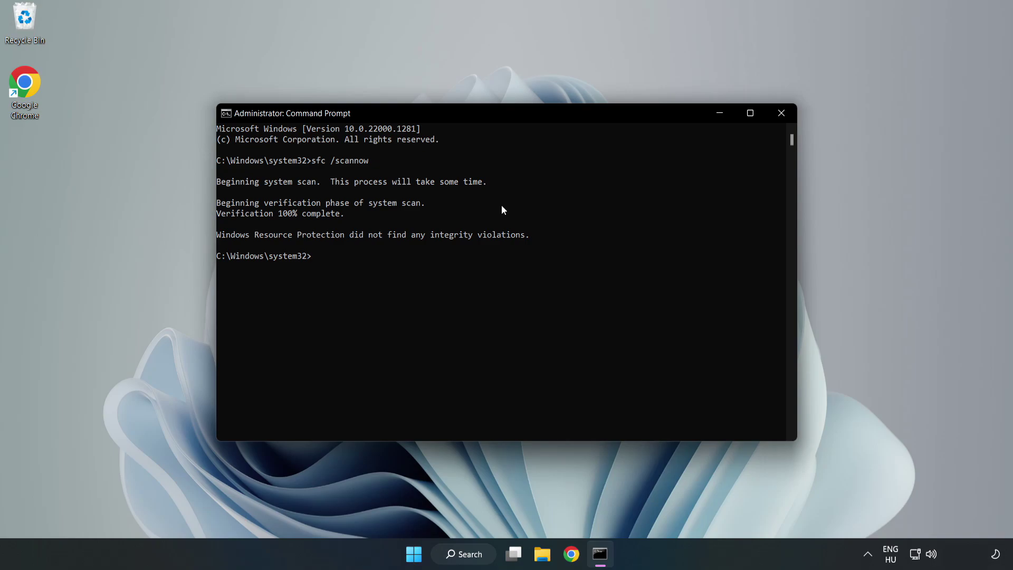
click(781, 121)
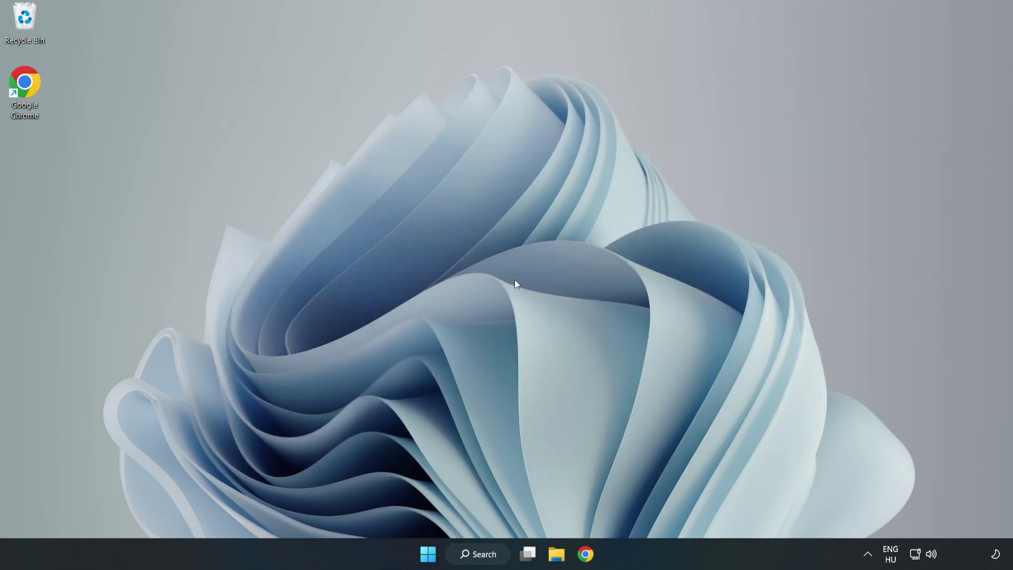